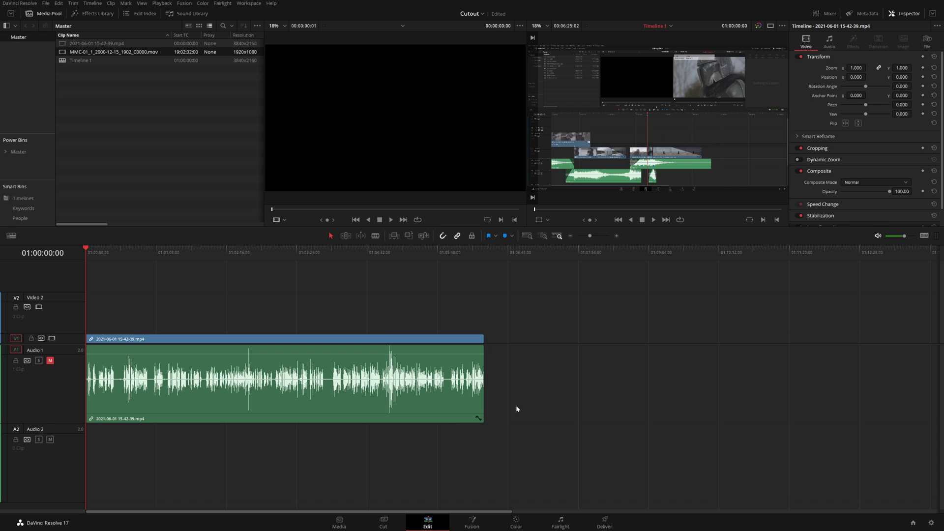
Select the existing recording, scrub through it, and fit the timeline to the clip.
click(190, 191)
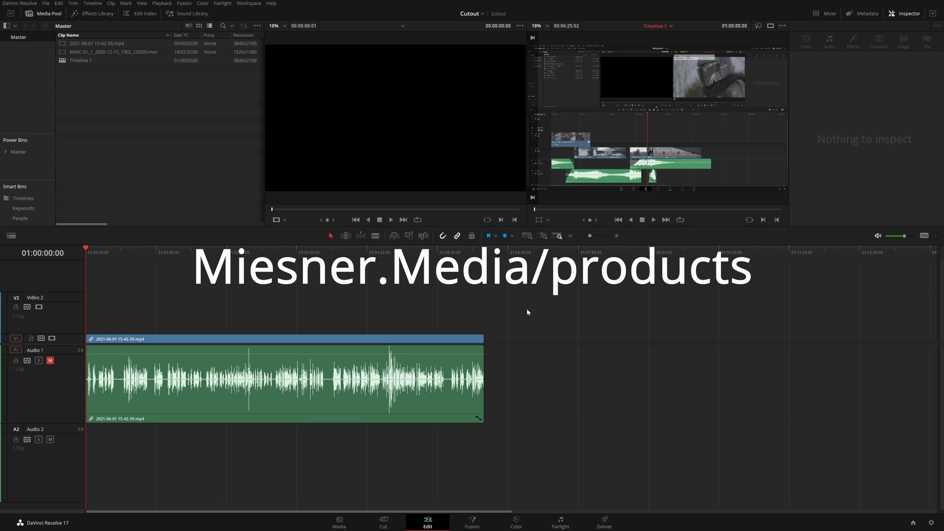
click(147, 273)
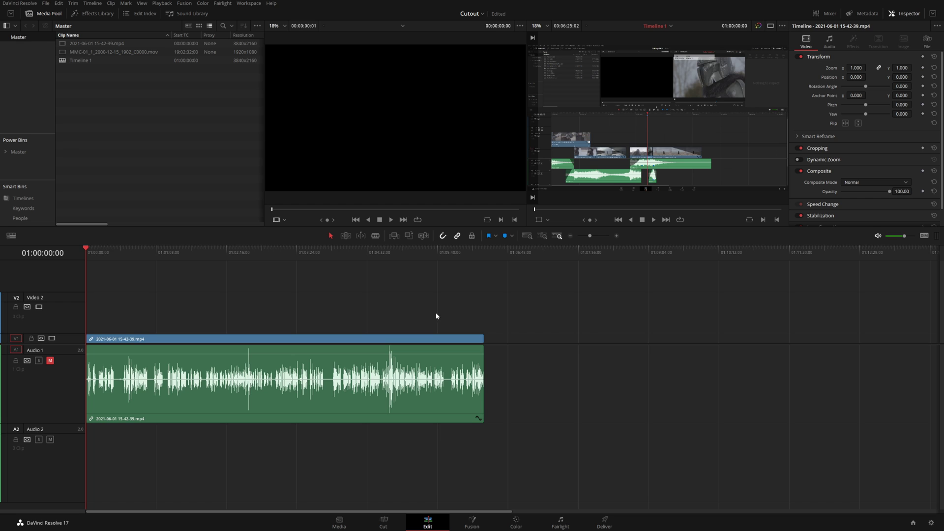
drag(121, 269, 244, 271)
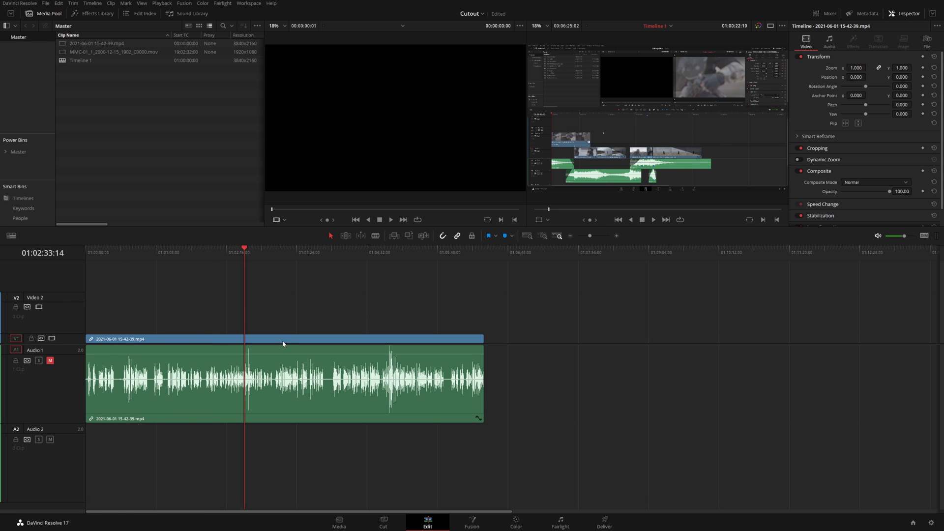
key(ctrl+z)
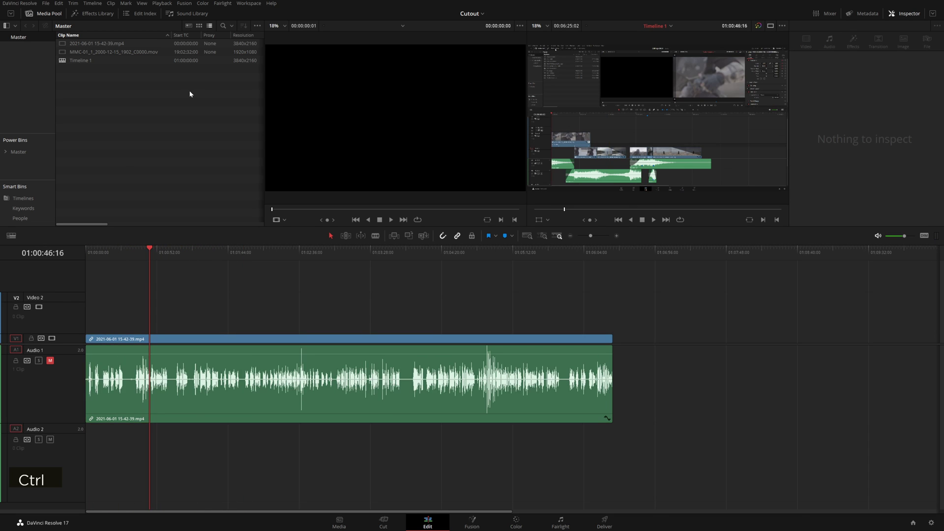
Place MMC-01_1_2000-12-15_1902_C0000.mov on V2 and auto-align all clips based on waveform.
click(142, 53)
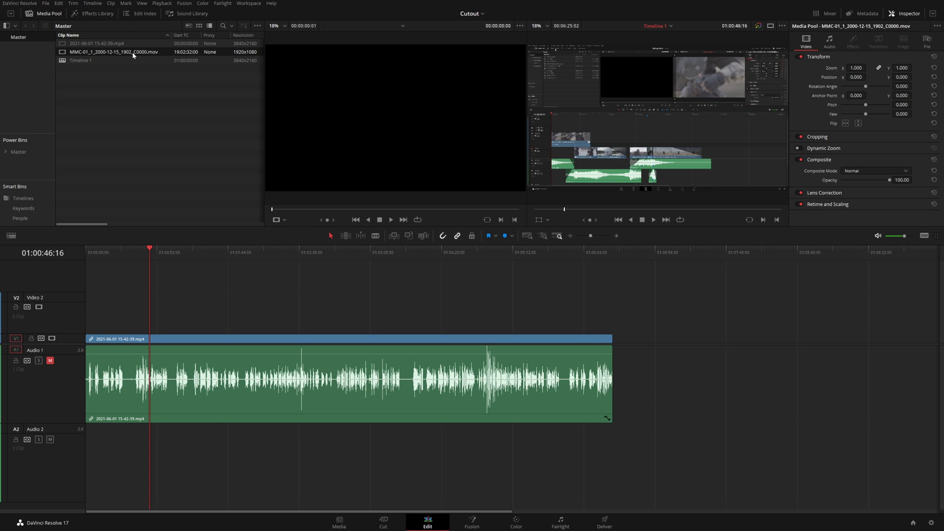
double_click(65, 54)
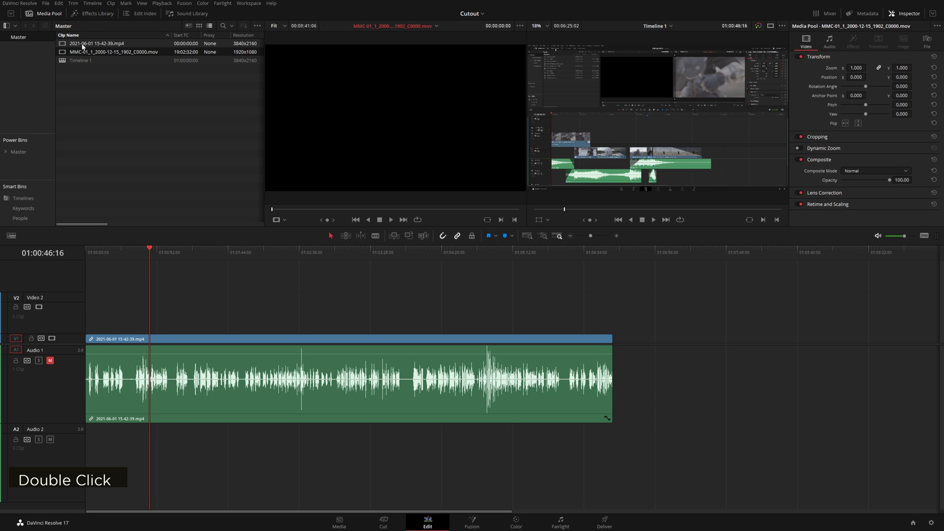
drag(82, 47, 504, 303)
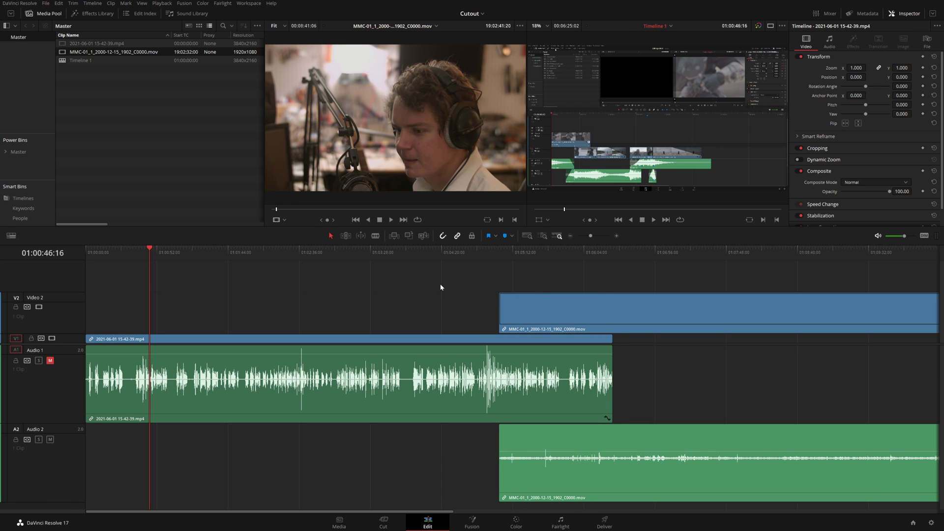
drag(433, 270, 619, 451)
right_click(488, 367)
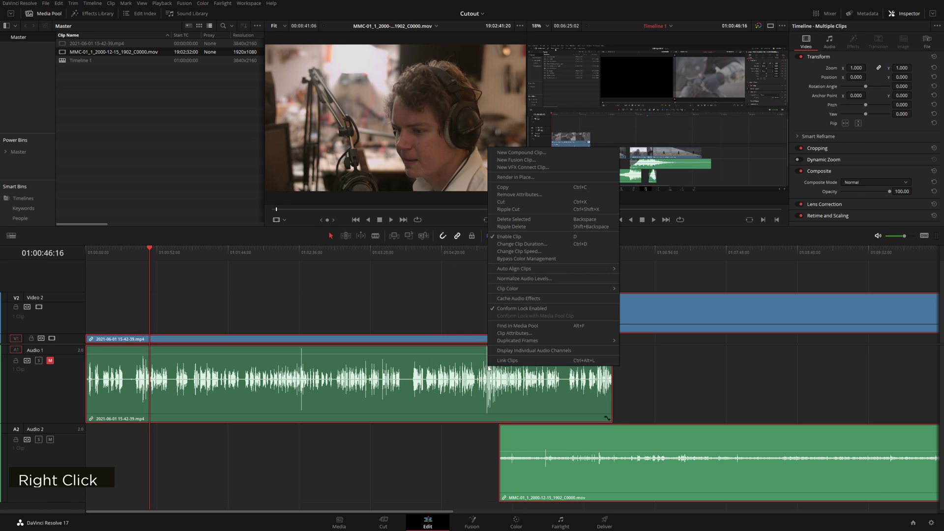
mouse_move(554, 269)
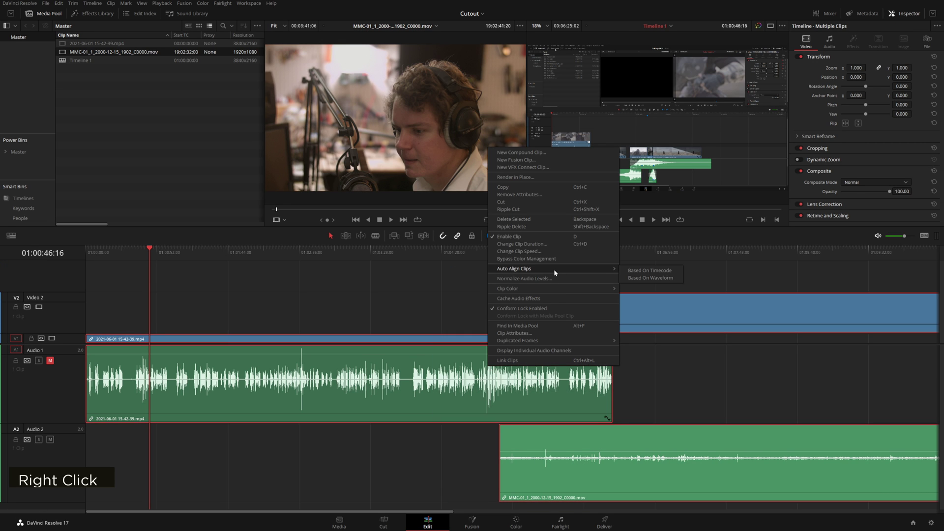
click(660, 278)
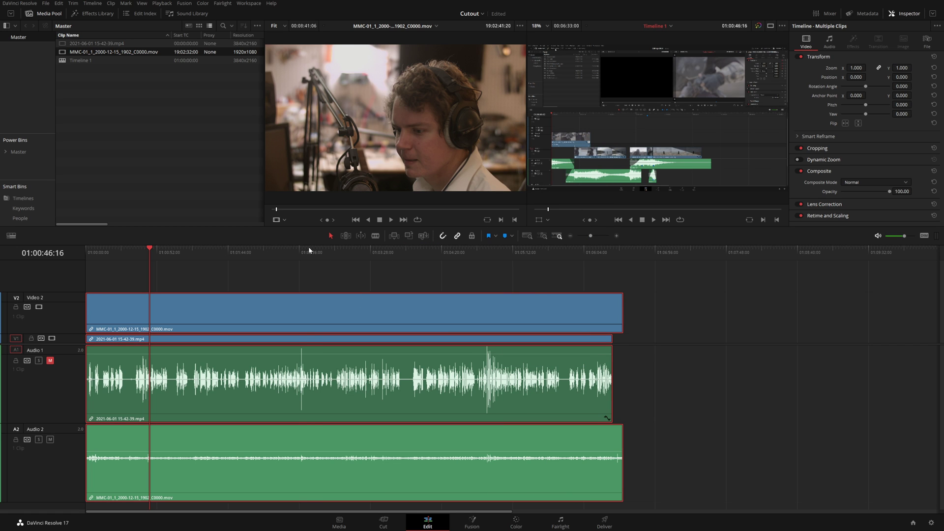
Scrub the timeline to verify the sync, then return the playhead to the start and deselect.
click(306, 251)
alt+scroll(281, 444, up, 2)
alt+scroll(281, 444, up, 5)
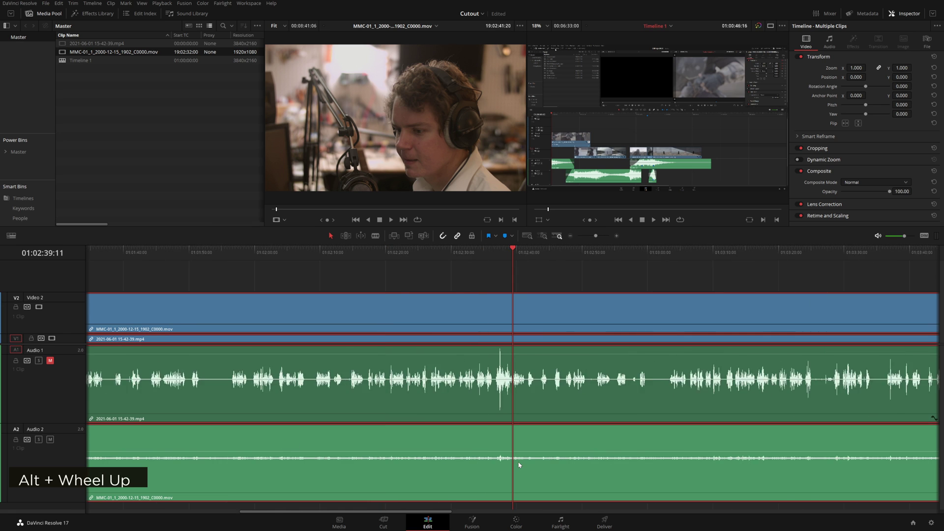
alt+scroll(413, 441, down, 6)
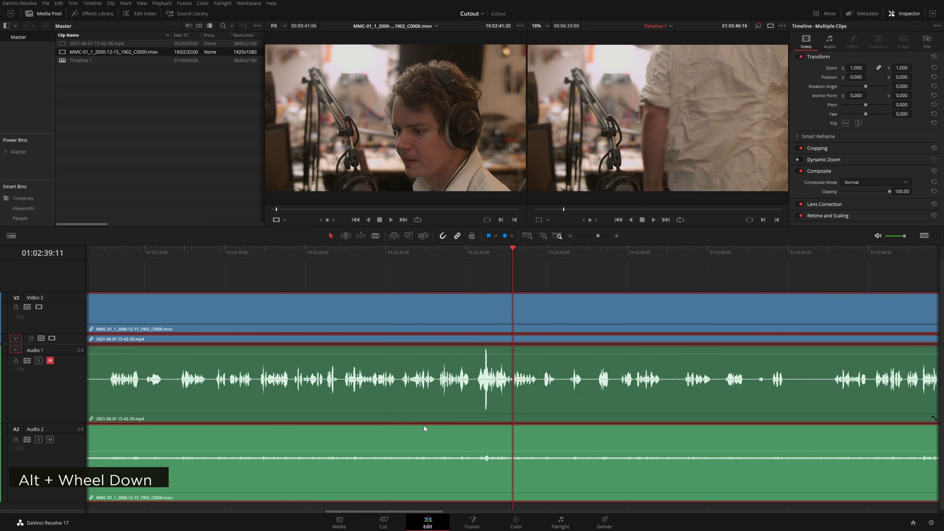
alt+scroll(317, 365, up, 4)
drag(137, 252, 90, 264)
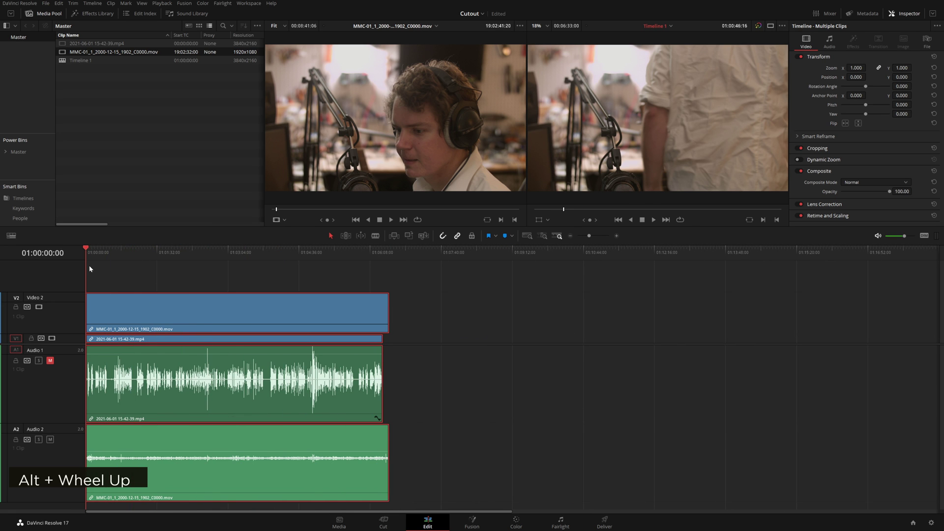
click(89, 264)
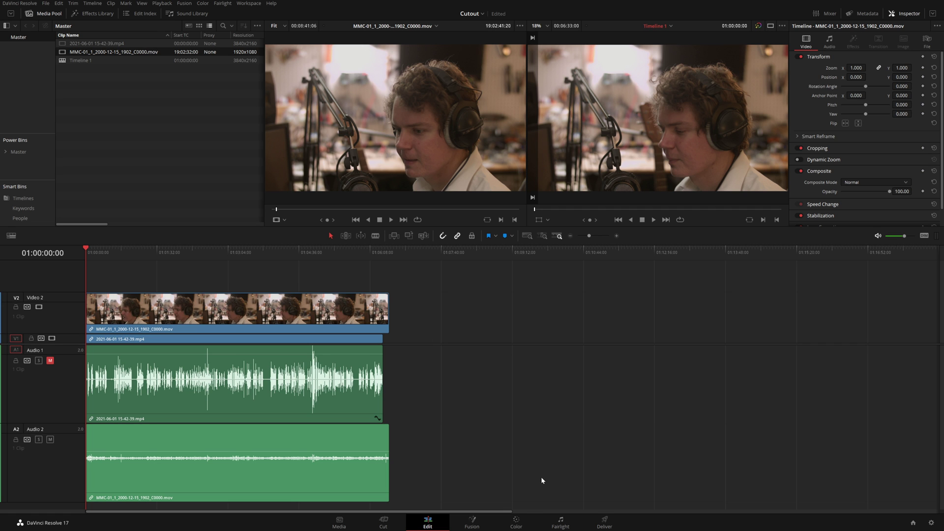
On the Color page, move BasicCC down and drop gallery still 2.1.1 in, adding nodes 02 and 03.
key(shift+5)
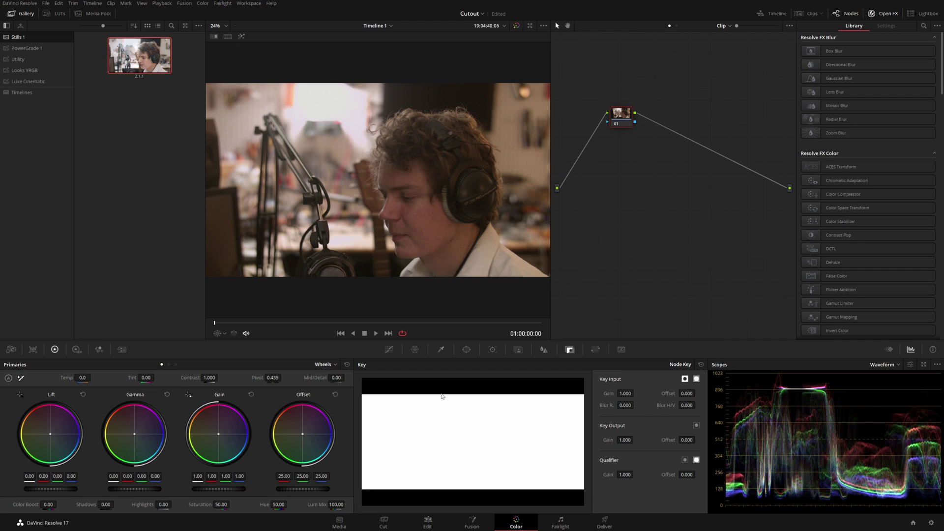
drag(636, 124, 632, 145)
drag(150, 55, 582, 83)
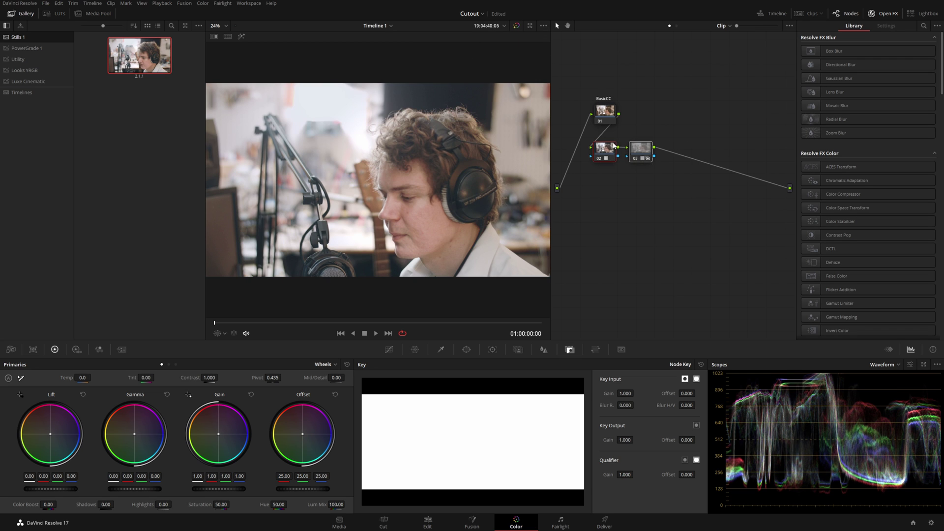
Toggle BasicCC, node 02 and node 03 on and off with Ctrl+D to compare the grade.
key(ctrl+d)
click(606, 111)
key(ctrl+d)
key(ctrl+d)
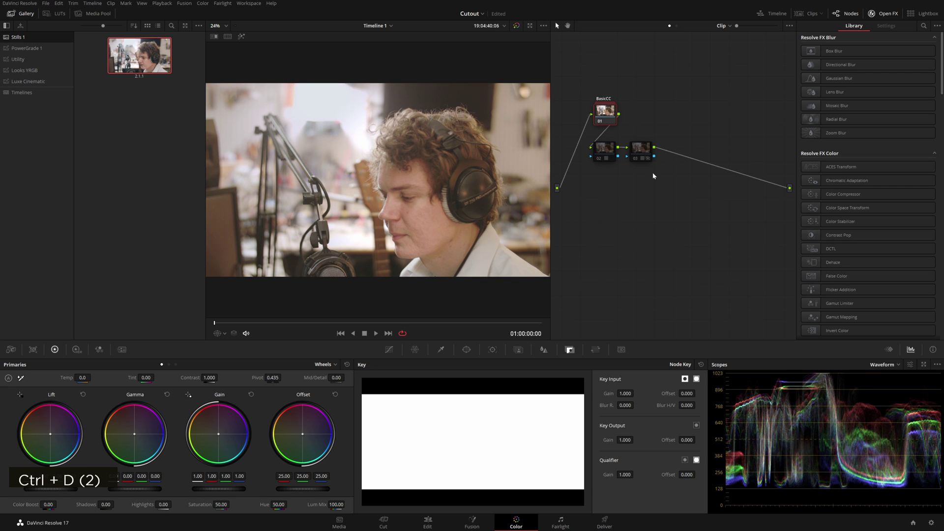
drag(659, 177, 593, 137)
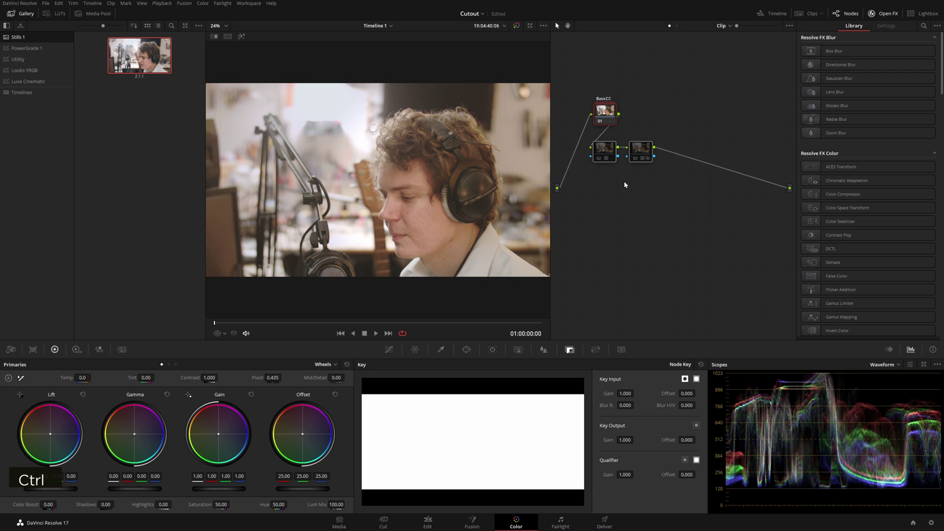
key(ctrl+d)
key(ctrl+d)
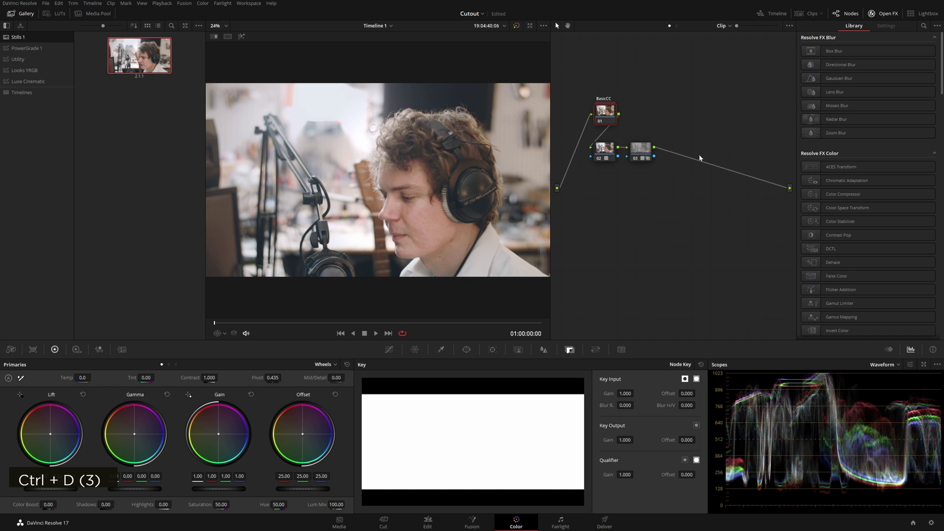
click(641, 149)
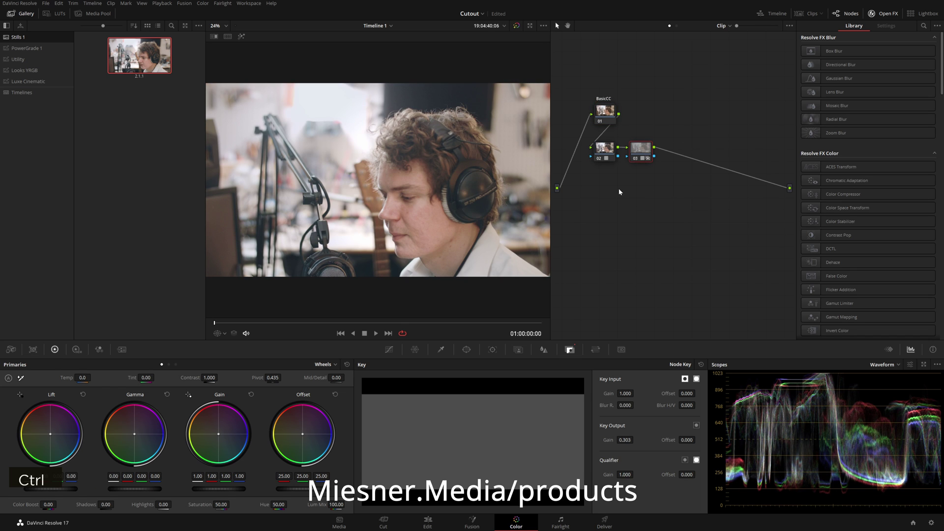
key(ctrl+d)
key(ctrl+d)
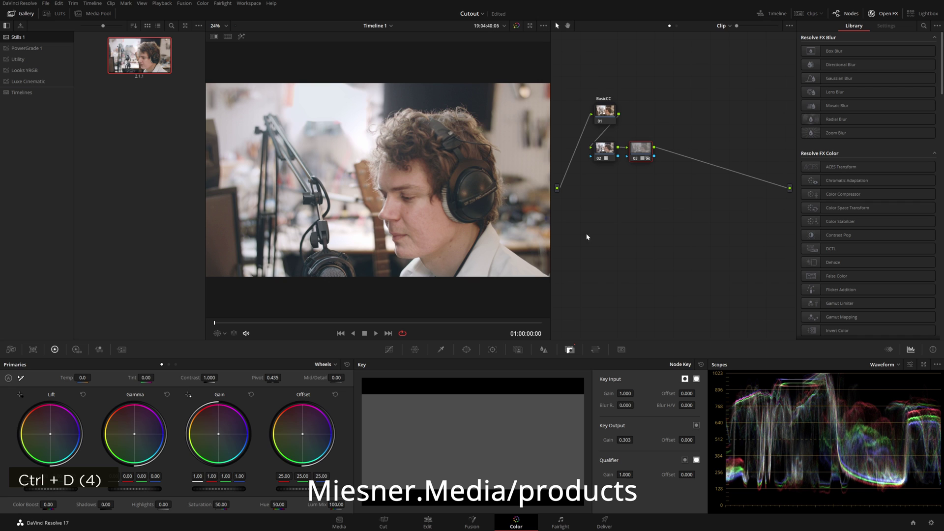
drag(661, 189, 592, 141)
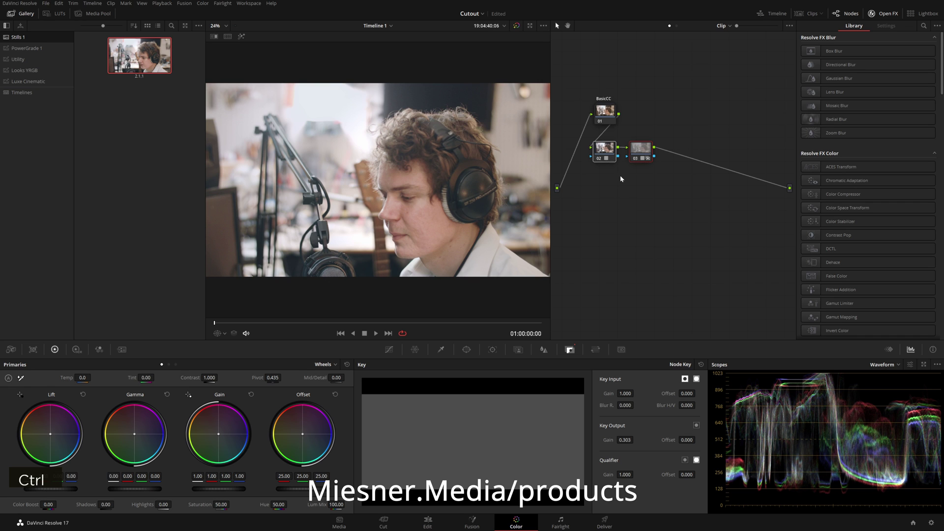
key(ctrl+d)
key(ctrl+d)
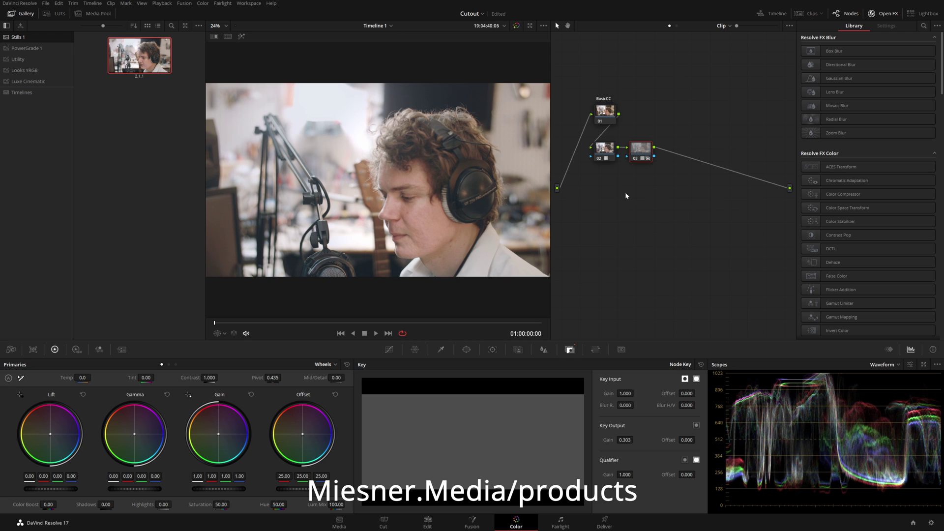
double_click(738, 117)
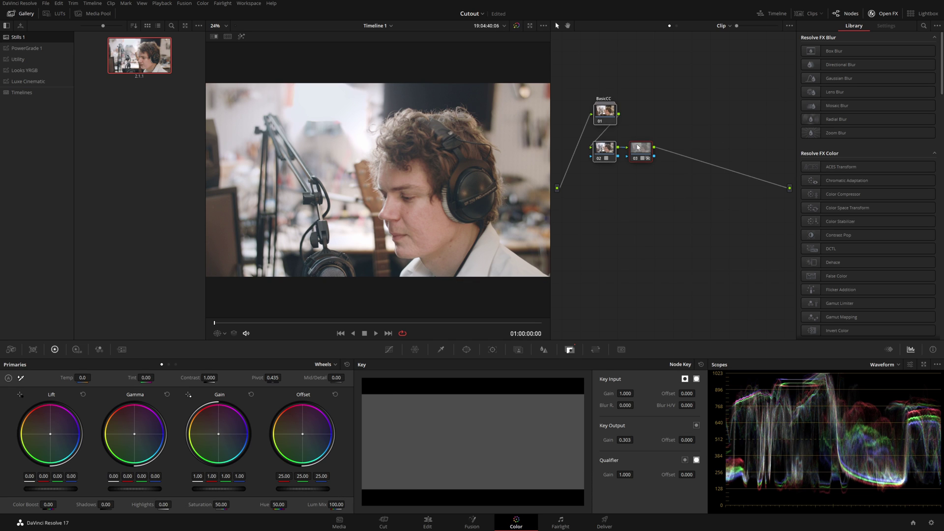
Add serial node 04 below the chain, then serial node 05 with a circular window.
drag(634, 196, 613, 177)
key(alt+s)
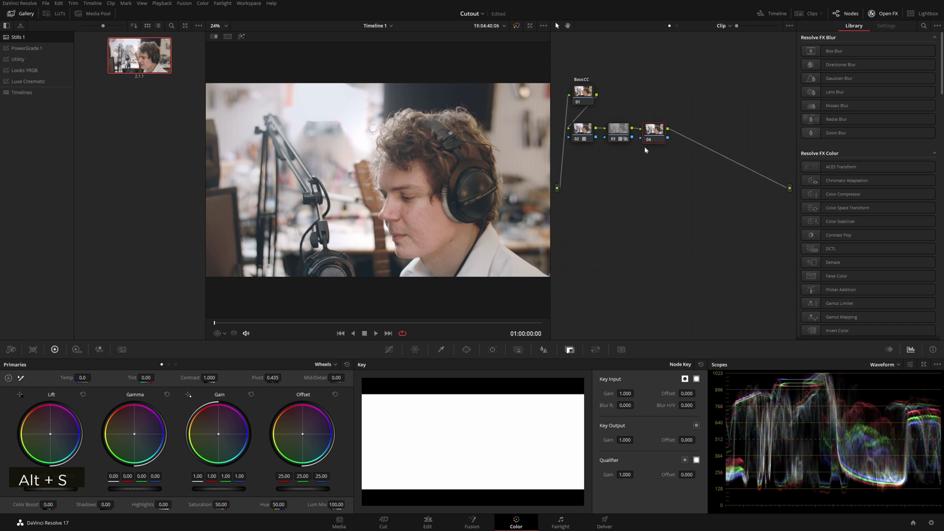
drag(643, 139, 595, 198)
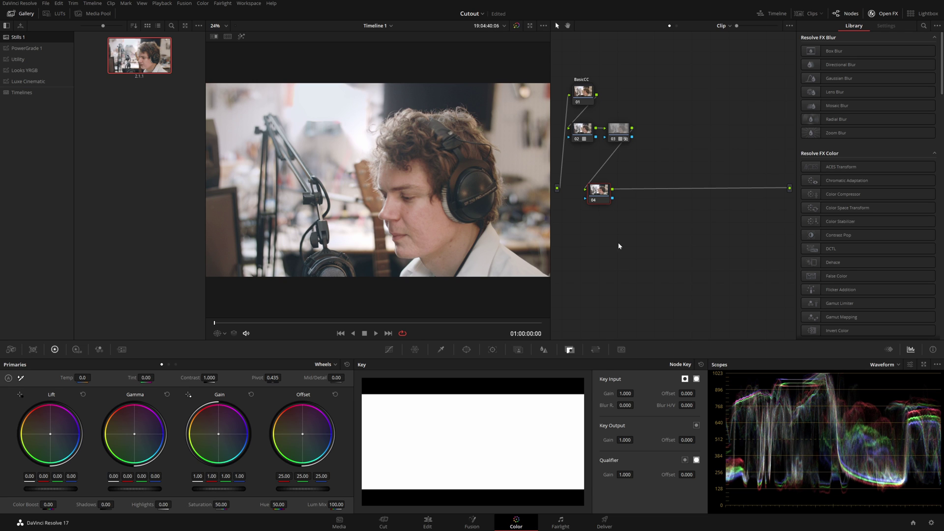
key(alt+c)
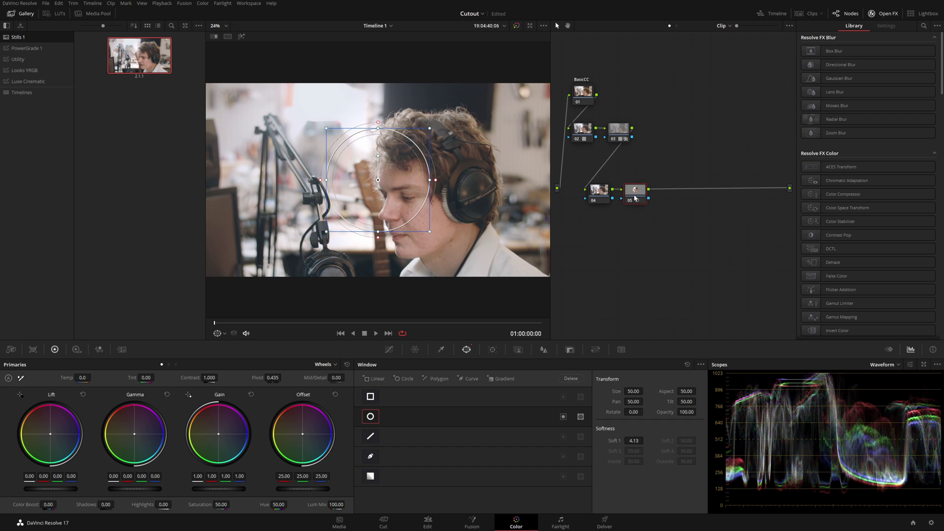
key(ctrl+z)
key(ctrl+z)
key(alt+s)
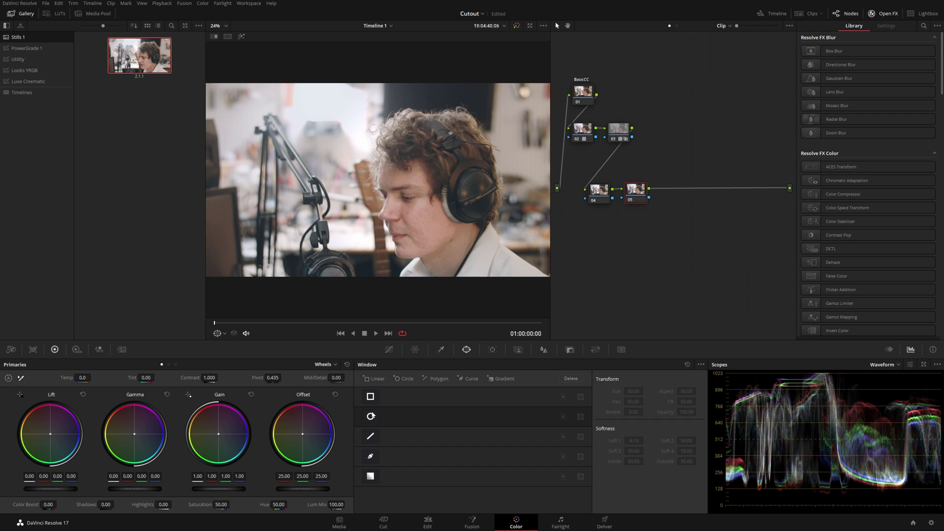
click(371, 417)
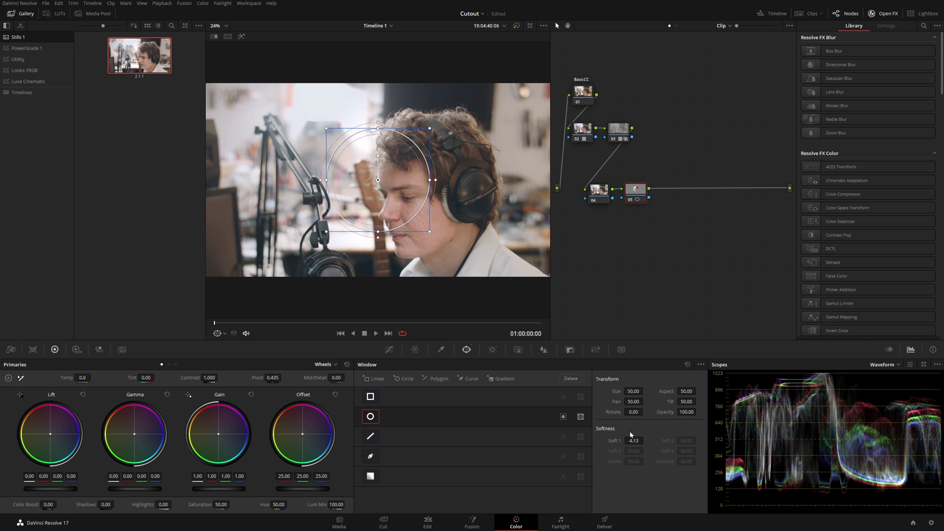
Set Soft 1 to 0, enlarge and position the circle over face and headphones, checking with Shift+H.
drag(640, 435, 646, 441)
drag(430, 232, 460, 262)
drag(433, 208, 479, 217)
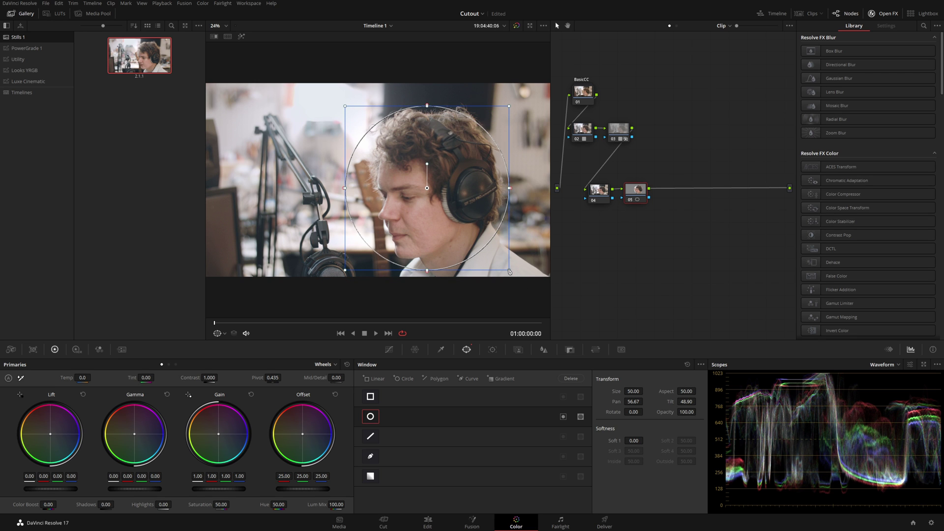
drag(510, 271, 517, 278)
drag(484, 241, 475, 241)
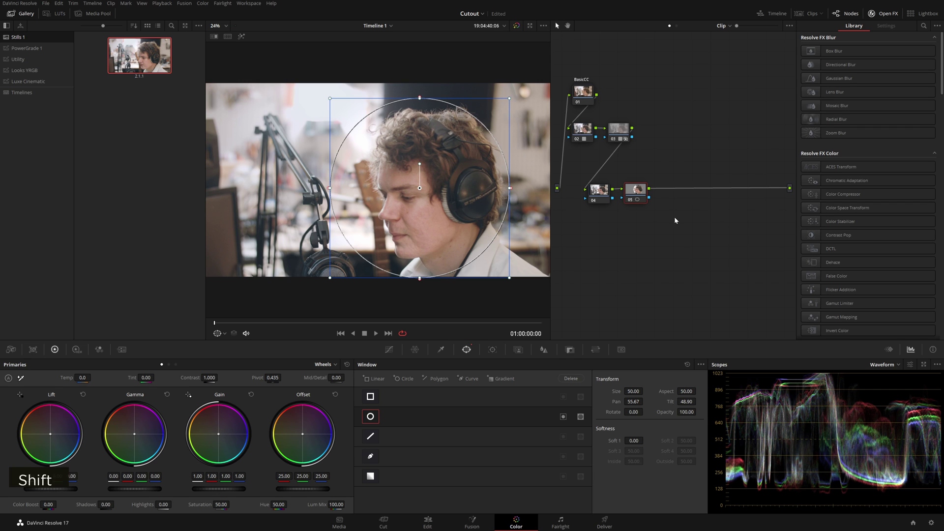
key(shift+h)
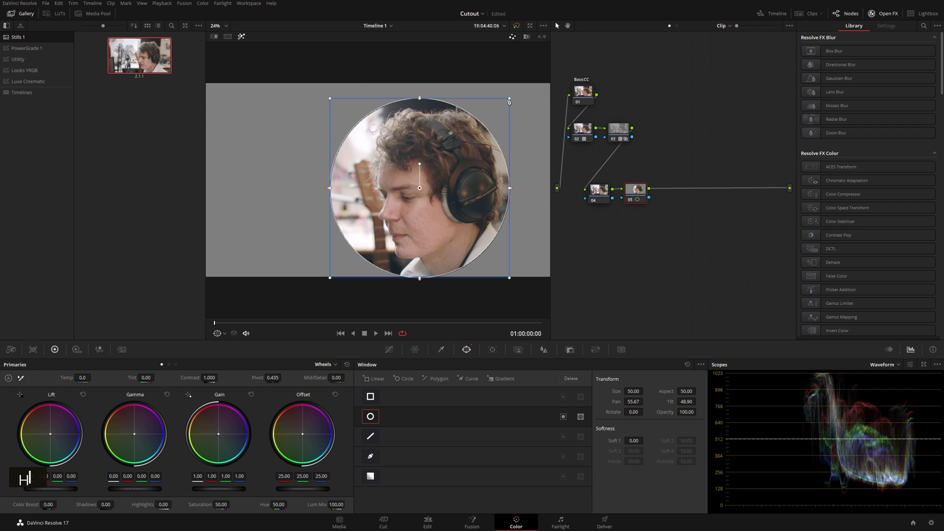
key(shift+h)
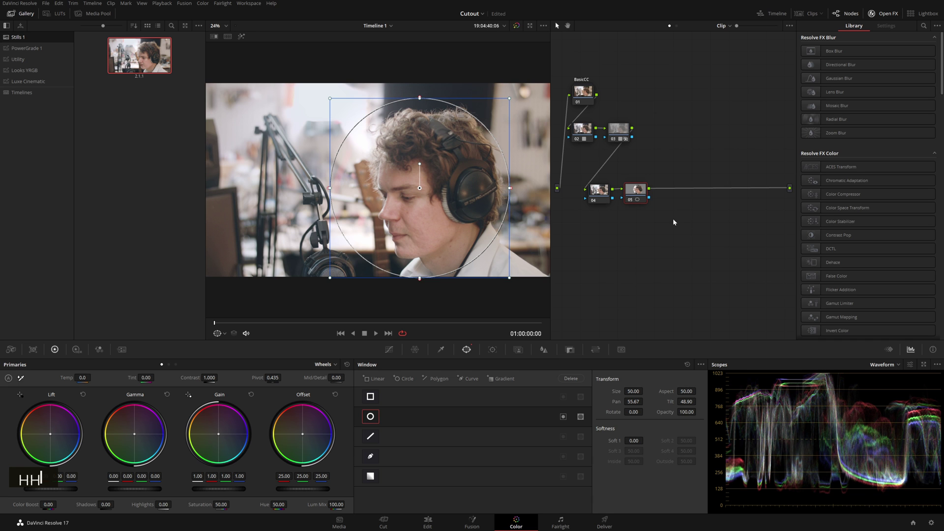
Add an Alpha Output fed by node 05's mask and view the circular cutout on the Edit page.
click(427, 521)
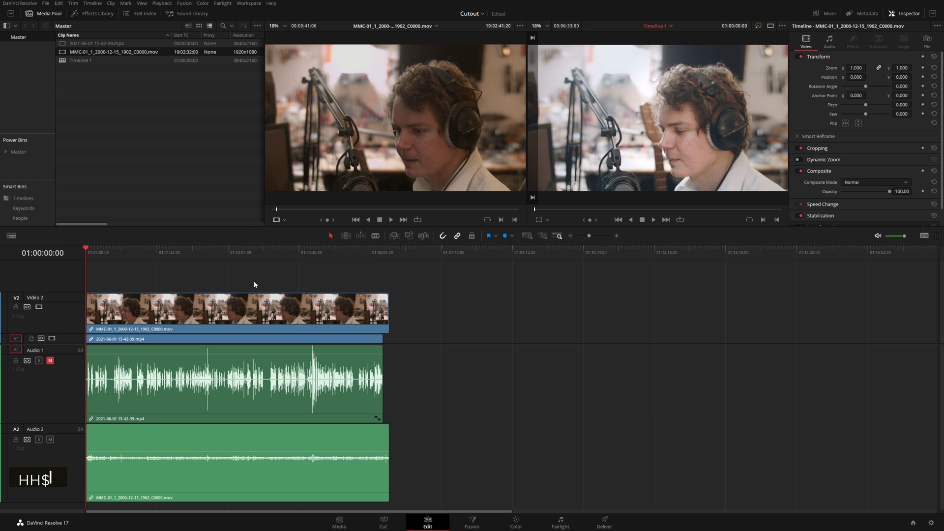
key(ctrl)
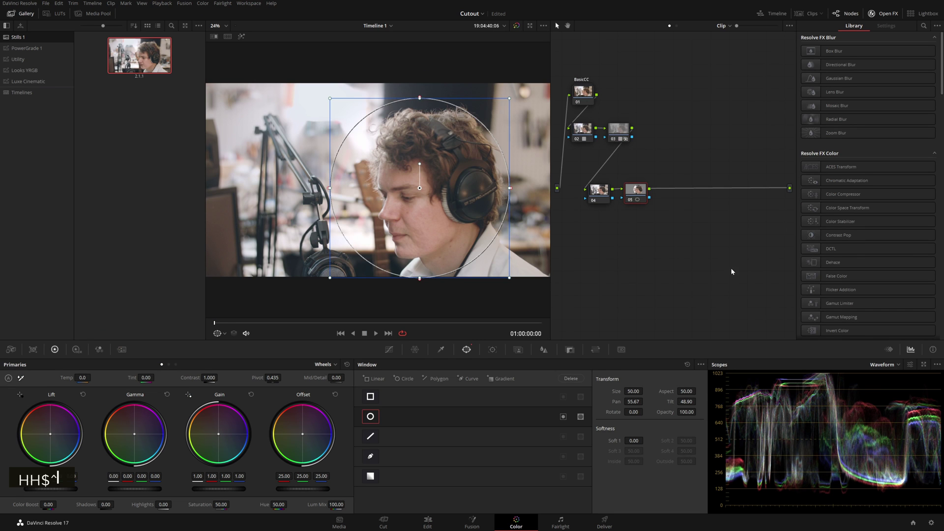
right_click(734, 235)
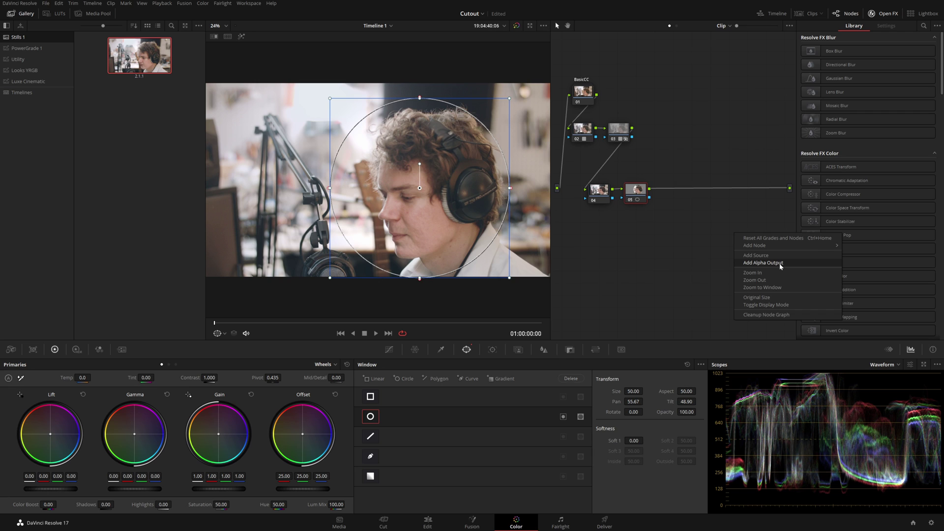
click(781, 266)
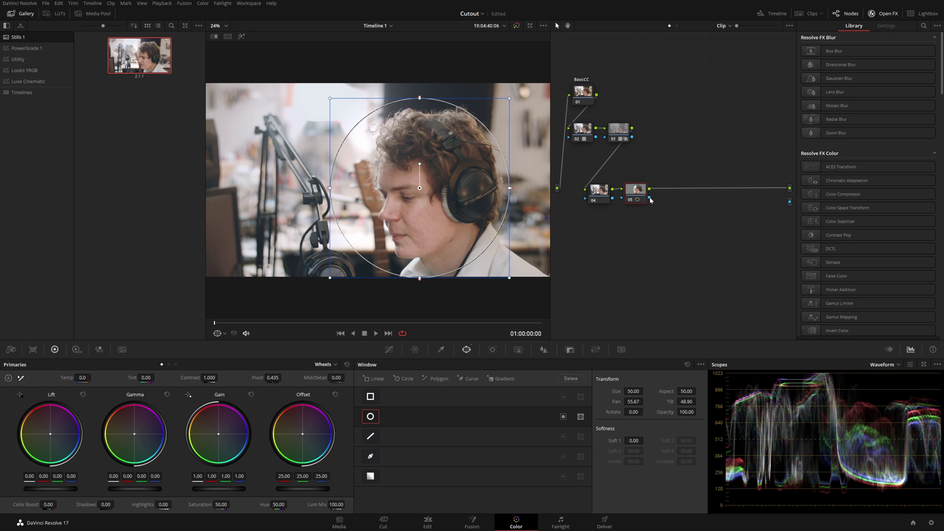
drag(649, 198, 791, 204)
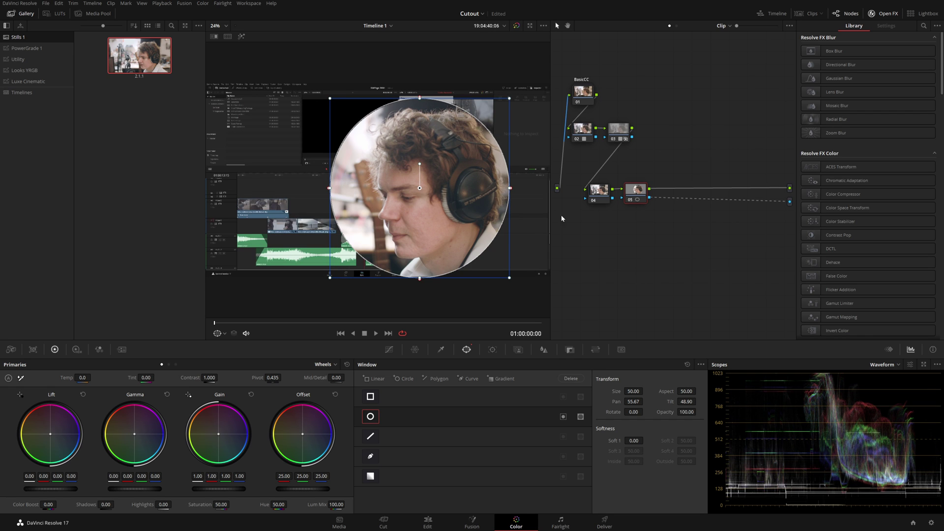
key(shift+4)
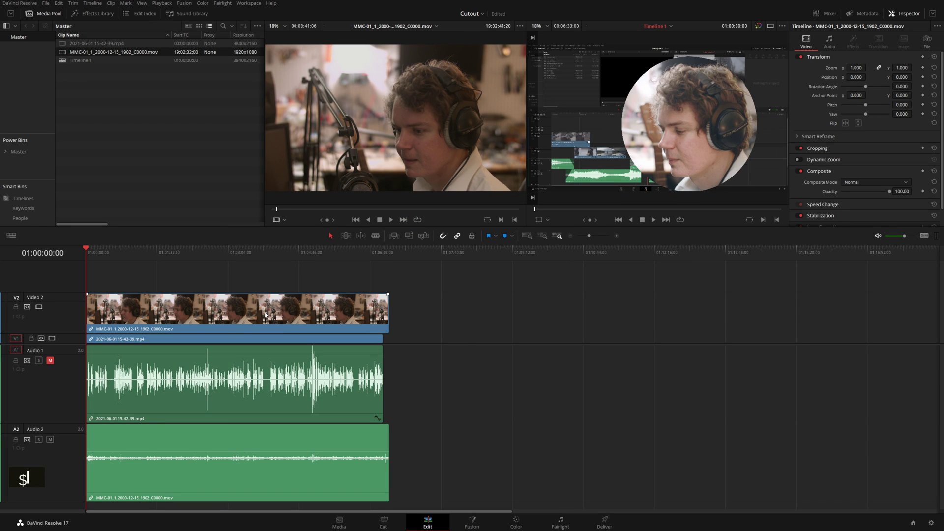
Set the V2 face cam's Zoom to 0.410 and Position to about 1194, -578, bottom-right.
click(265, 315)
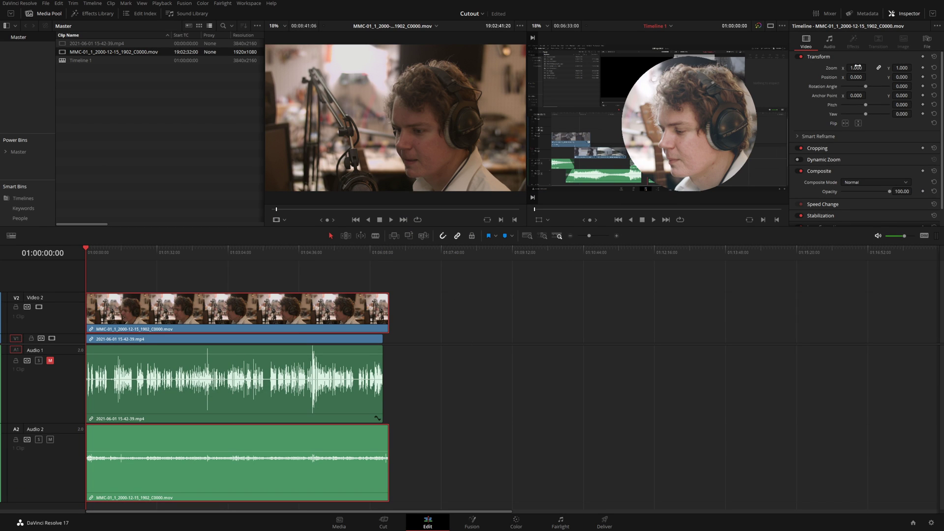
mouse_move(856, 68)
mouse_down()
mouse_move(831, 68)
mouse_move(914, 76)
mouse_move(867, 78)
mouse_up()
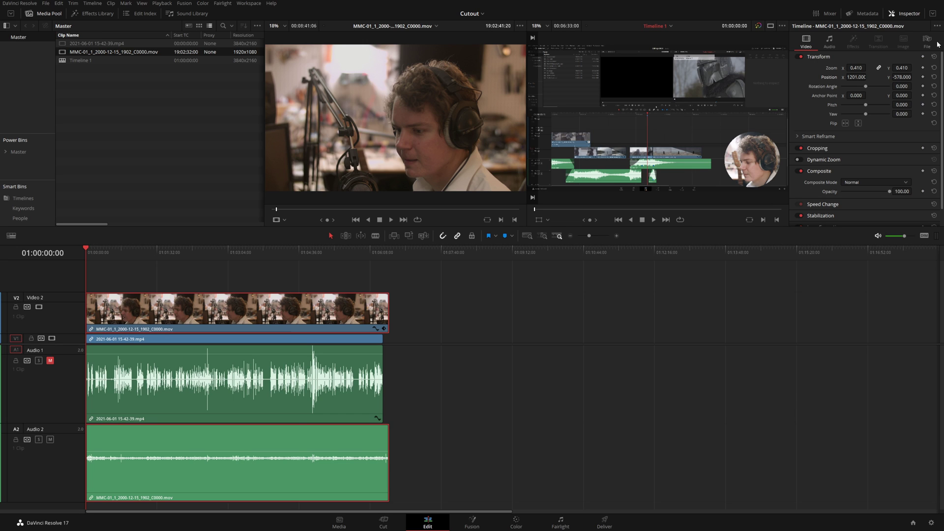
drag(869, 77, 865, 77)
On the Color page, add a Color Generator node set to #101010 and feed node 04 into it.
key(shift+6)
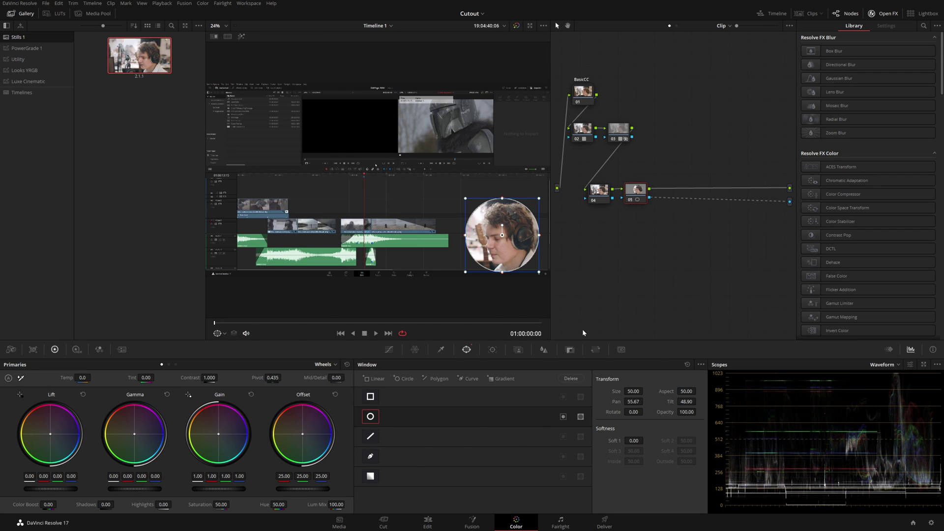
drag(636, 189, 674, 224)
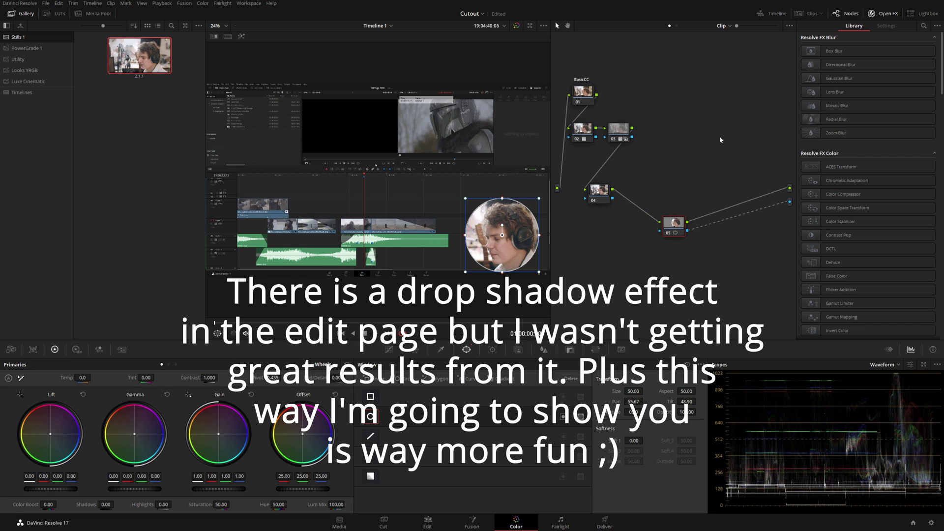
click(923, 26)
text(color)
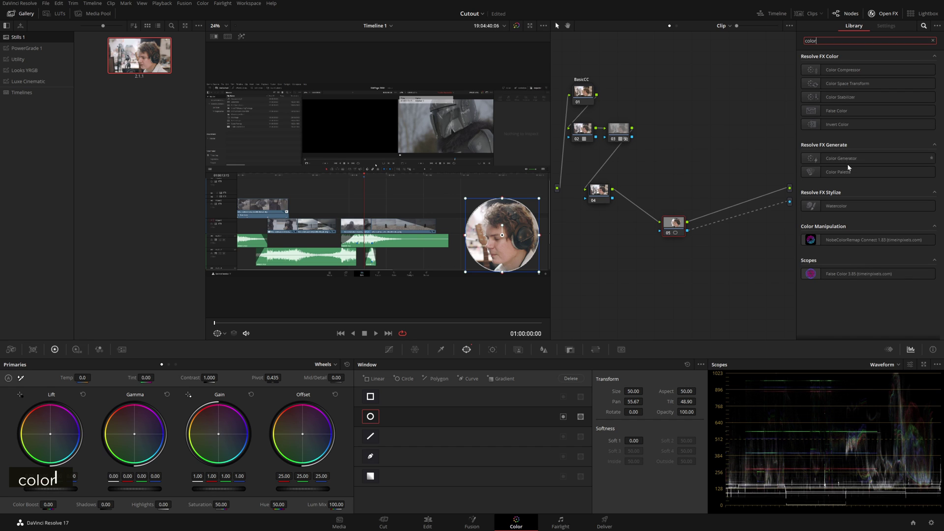
drag(846, 159, 701, 167)
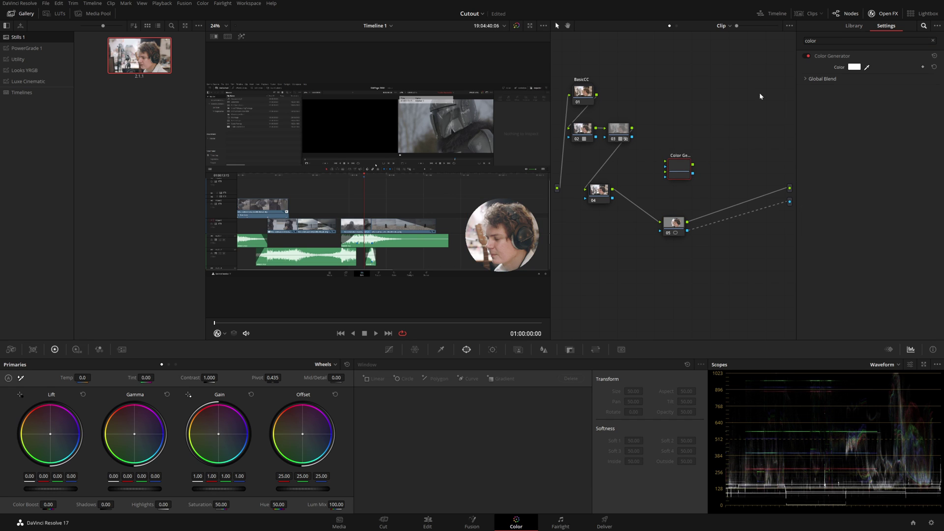
click(858, 68)
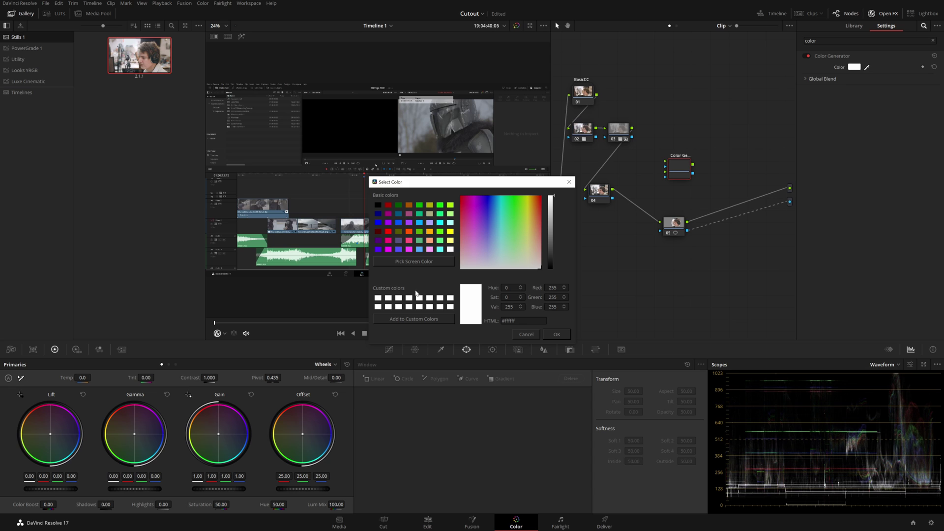
click(550, 265)
click(567, 333)
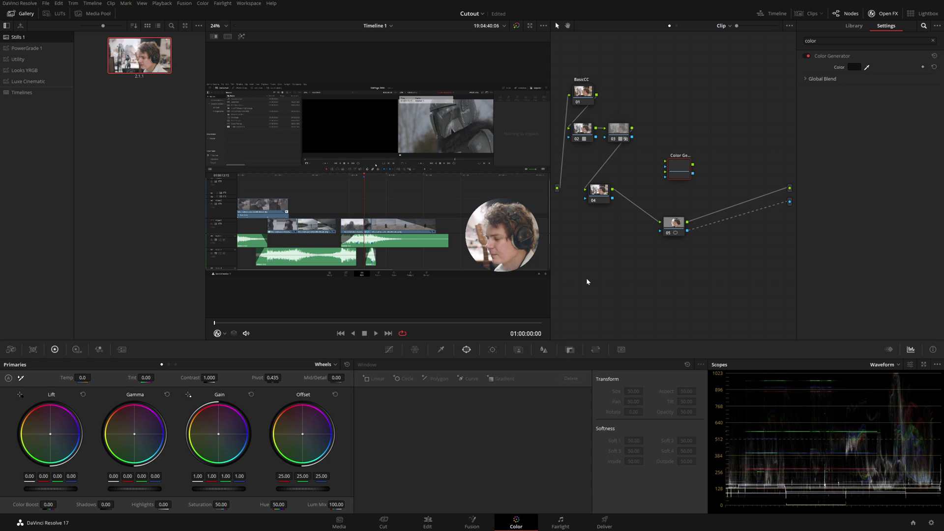
drag(664, 165, 612, 189)
drag(685, 166, 676, 171)
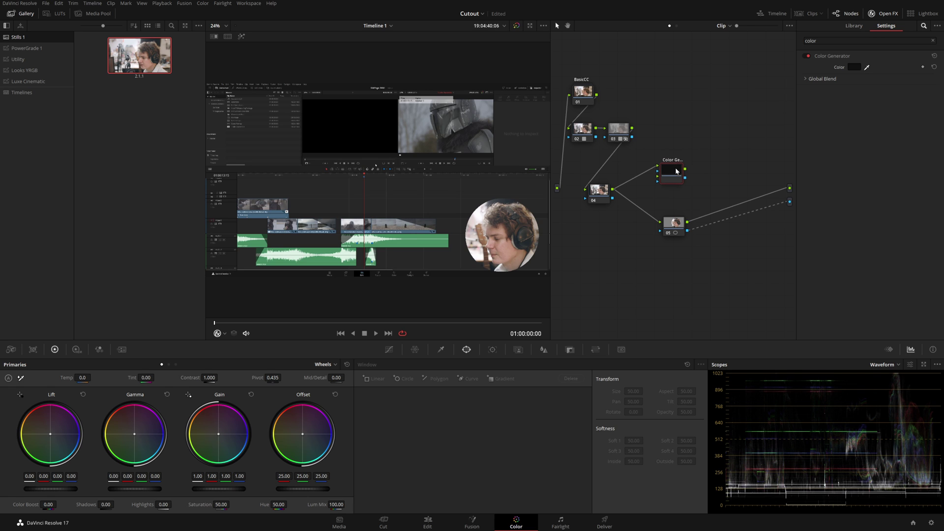
Add serial node 07 after the Color Generator and preview its circle matte with Shift+H.
key(h)
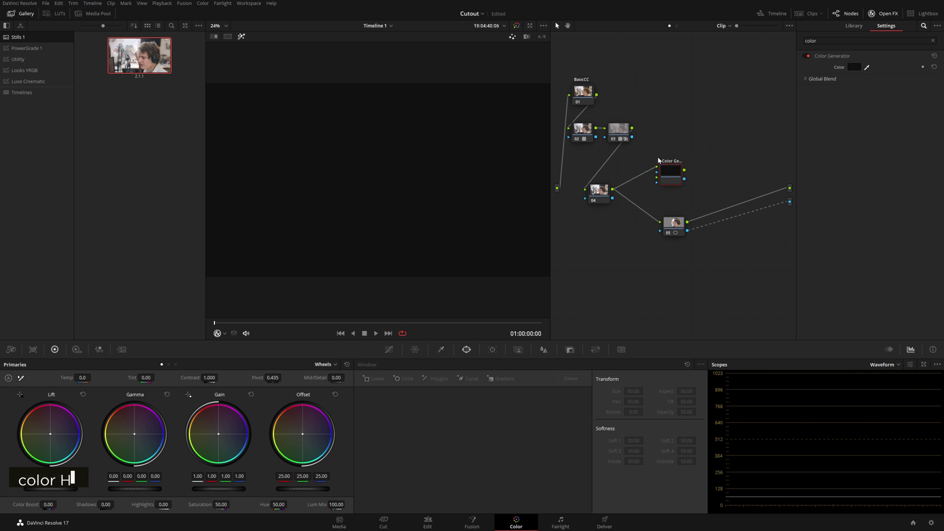
key(h)
drag(687, 230, 674, 233)
drag(675, 173, 667, 173)
key(alt+s)
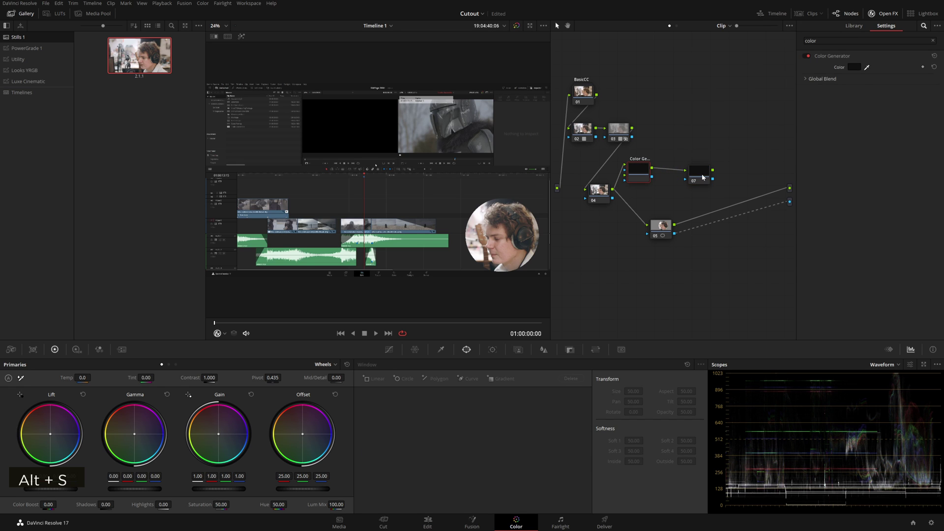
click(703, 177)
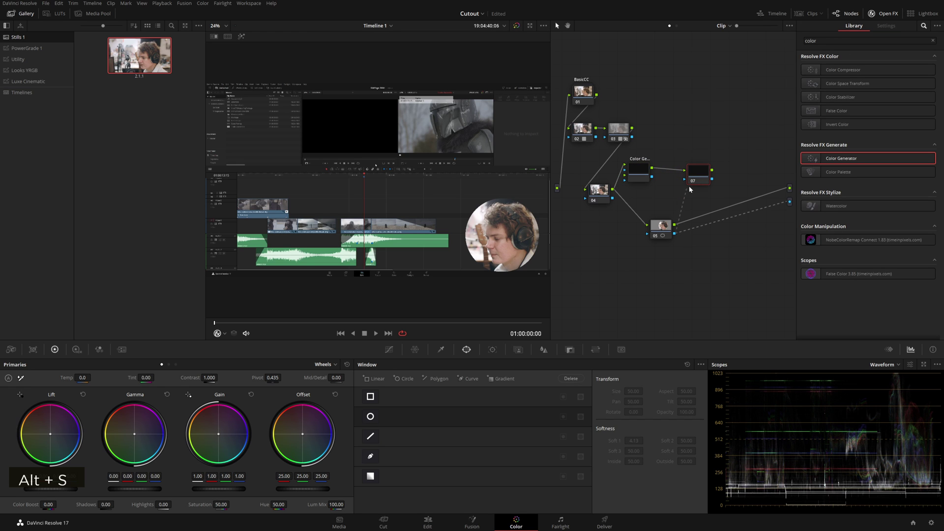
key(shift+h)
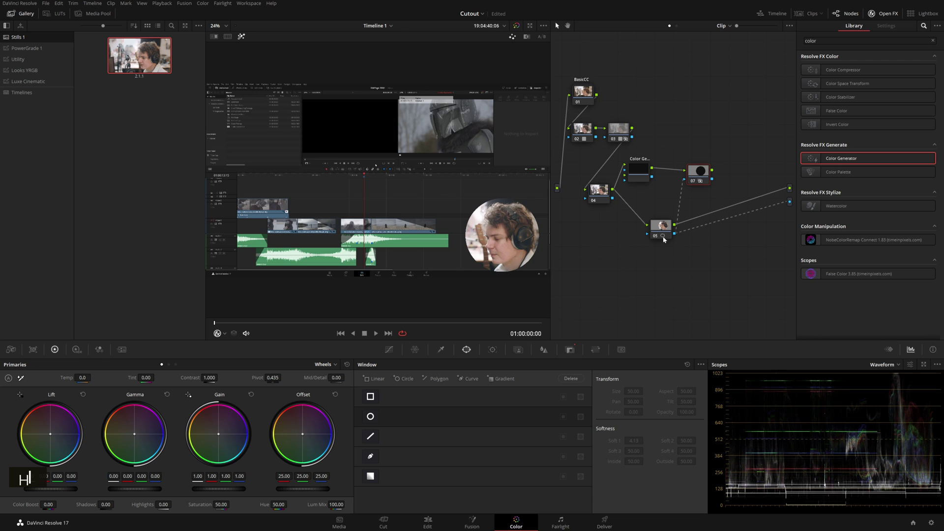
key(shift+h)
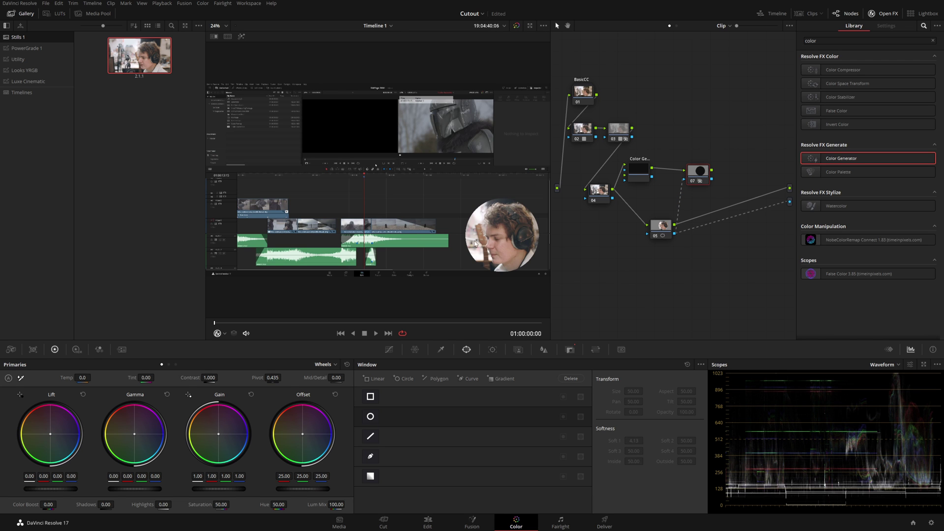
Combine node 07 and node 05 in a Layer Mixer, add a node after it, and preview in highlight view.
scroll(516, 263, up, 4)
middle_click(449, 202)
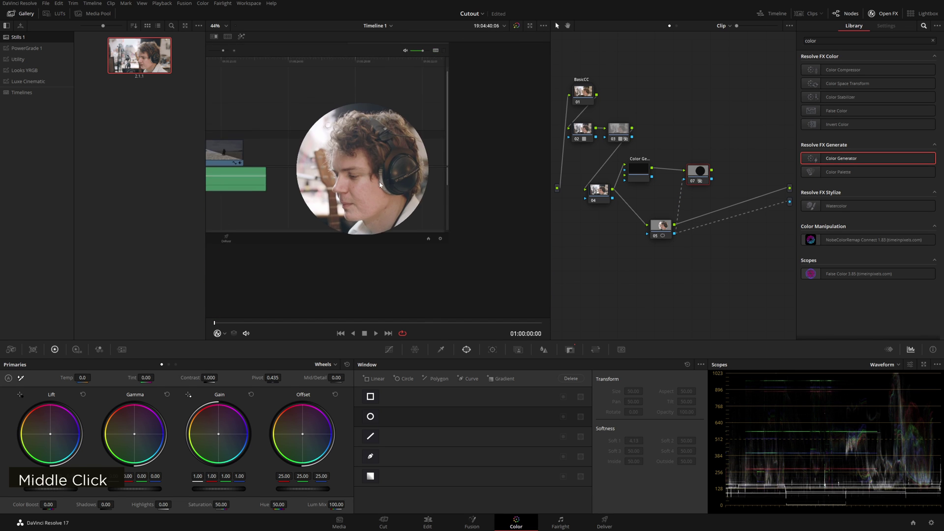
scroll(451, 198, up, 2)
middle_click(442, 202)
scroll(493, 187, down, 1)
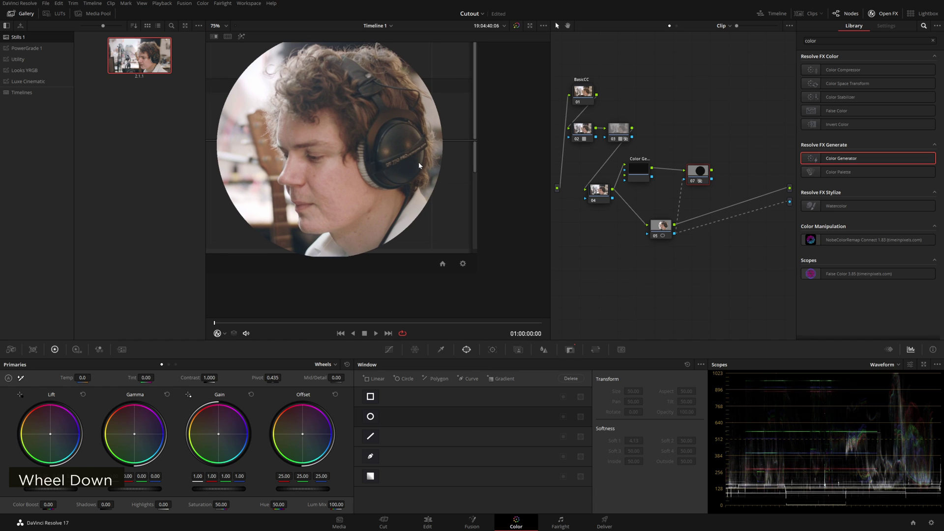
drag(700, 172, 690, 169)
right_click(733, 181)
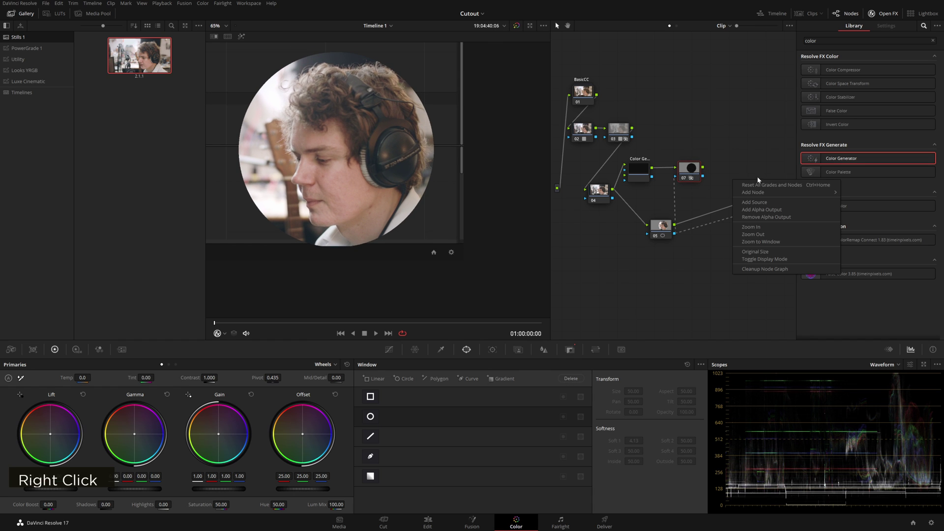
mouse_move(763, 196)
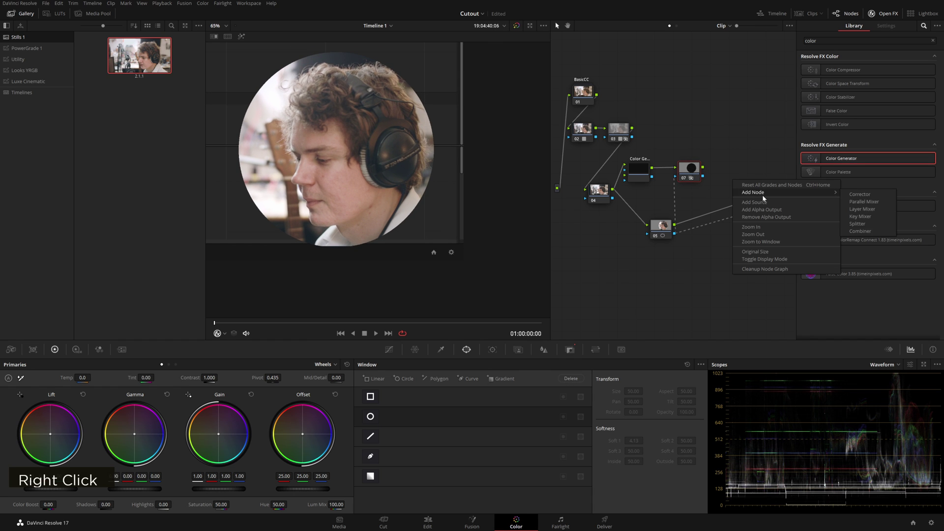
click(876, 211)
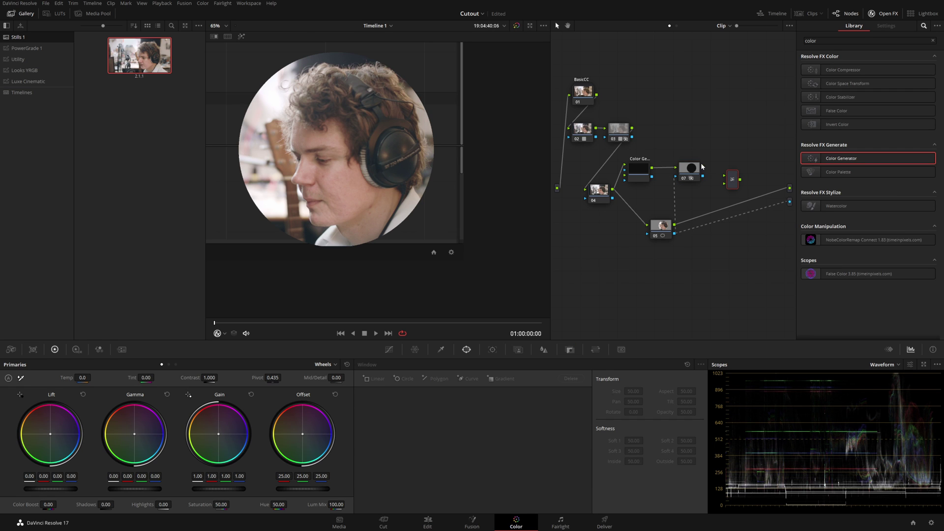
drag(703, 167, 723, 179)
drag(676, 225, 724, 185)
key(alt+s)
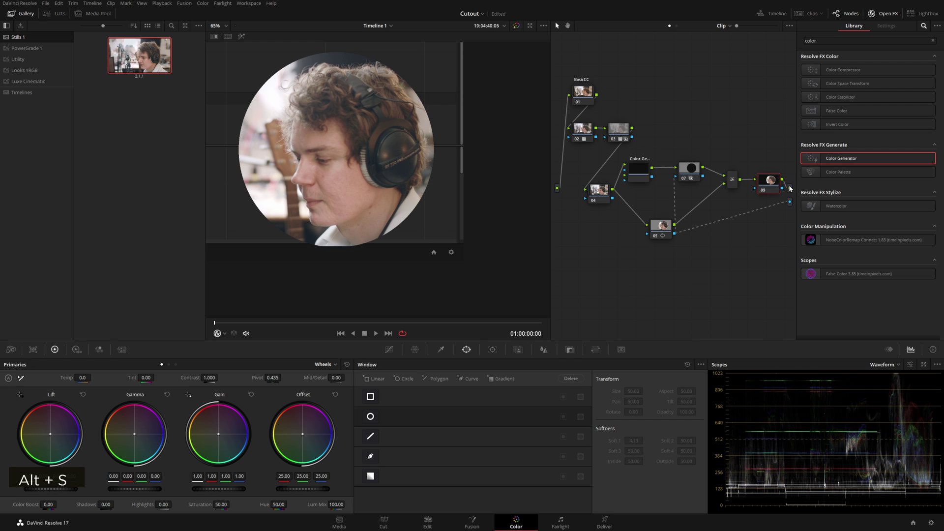
key(shift+h)
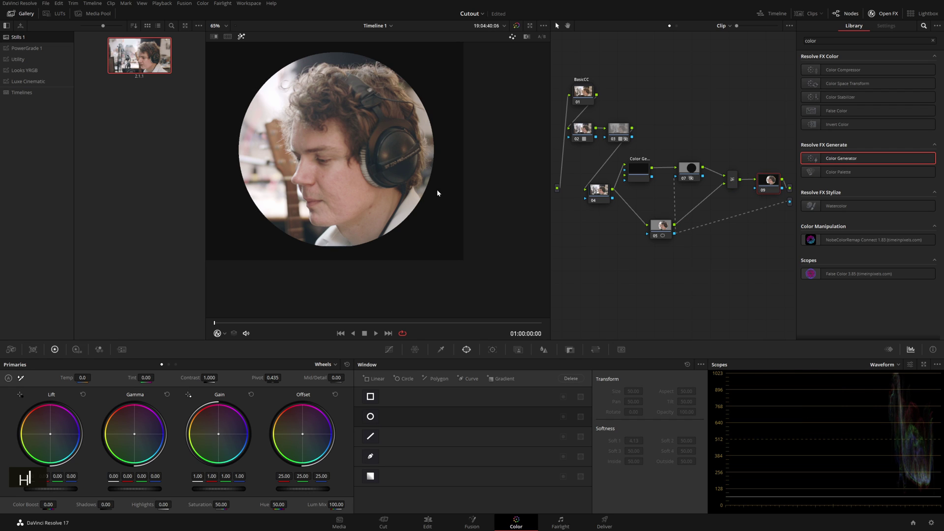
Blur node 07's Key Input edge and switch its Sizing mode to Node Sizing.
click(695, 172)
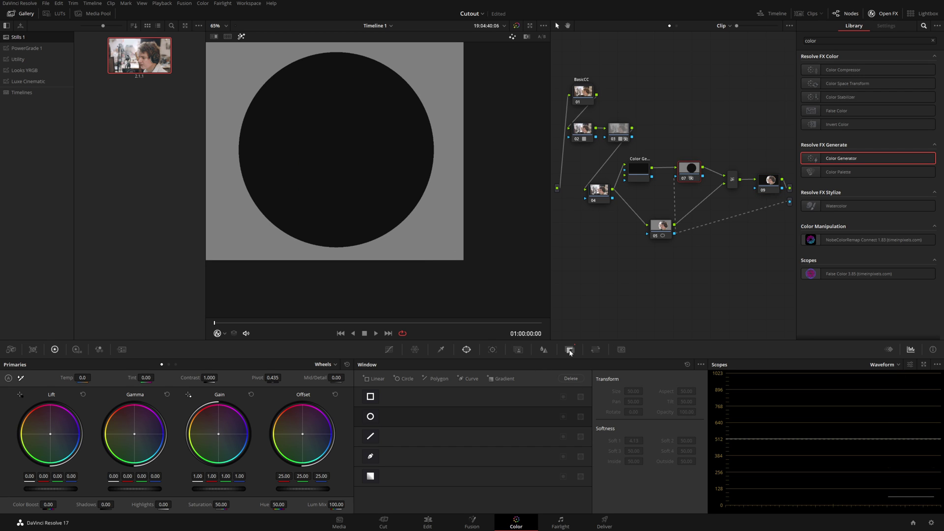
click(570, 350)
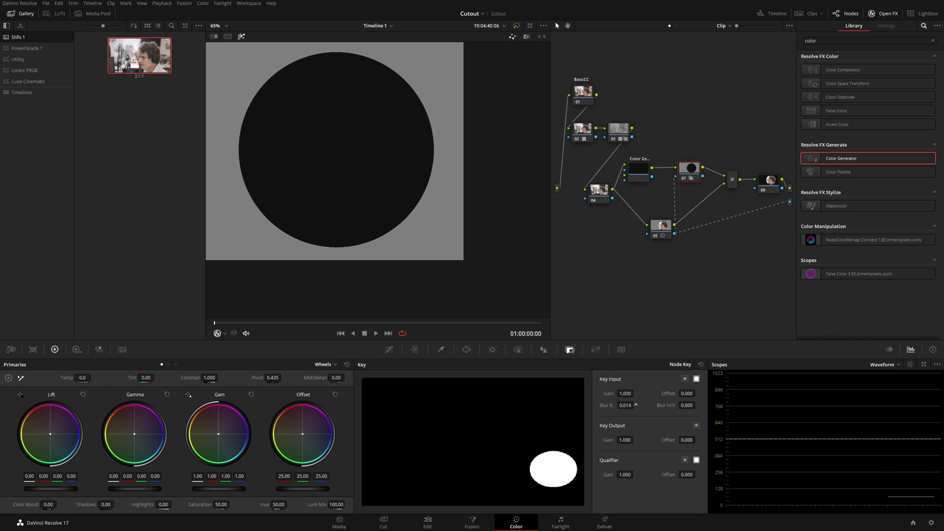
drag(636, 405, 636, 404)
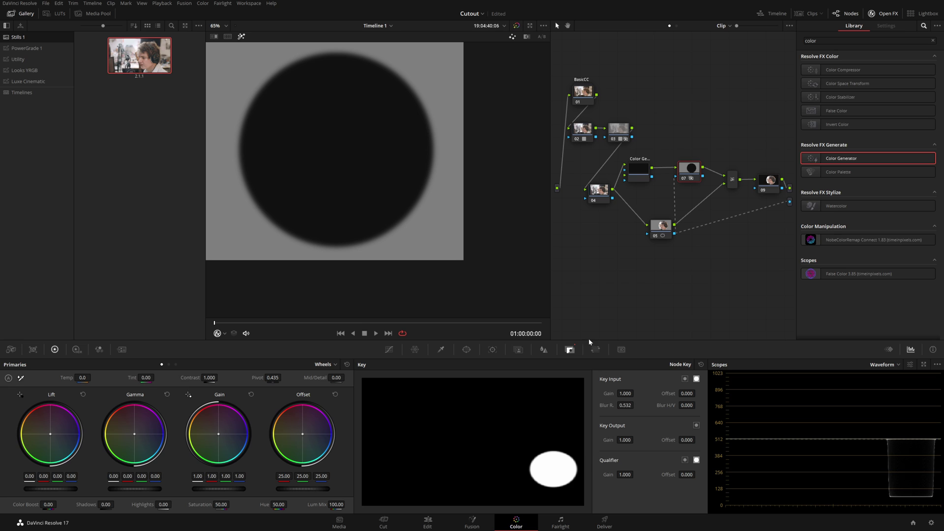
click(595, 349)
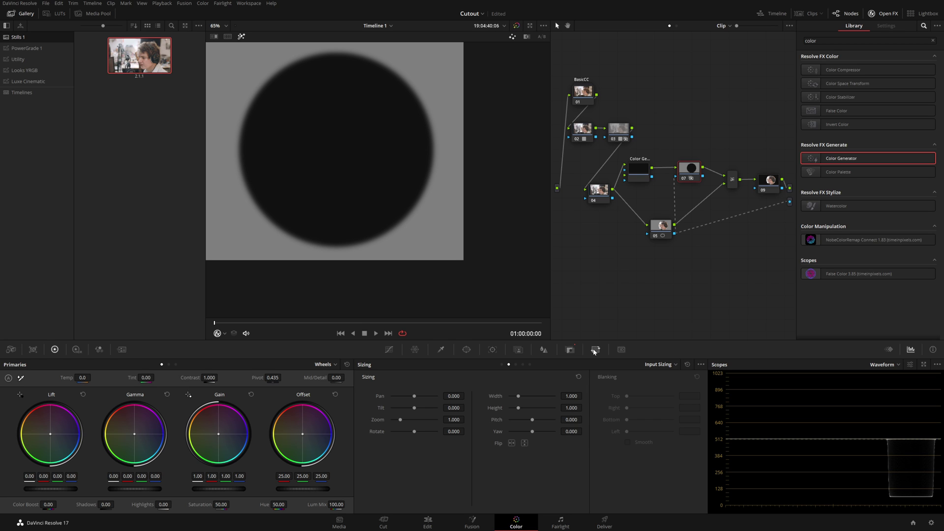
click(661, 366)
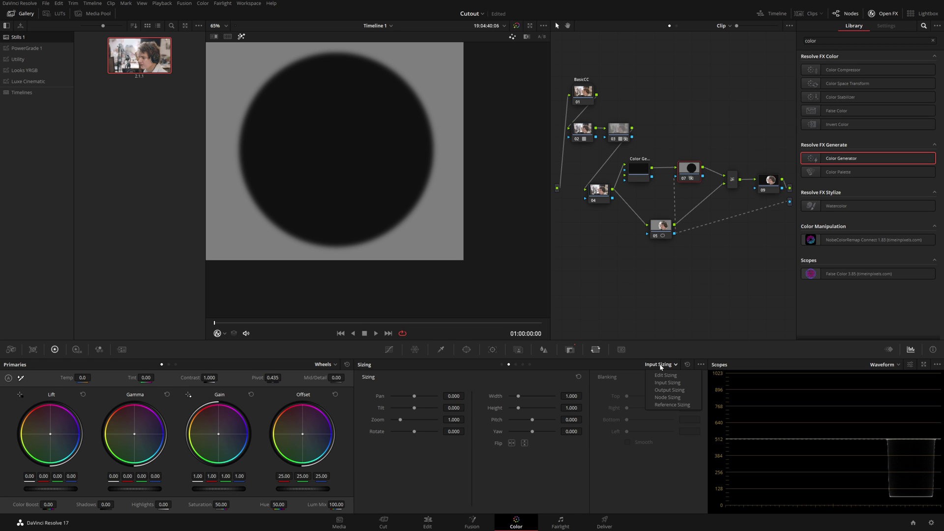
click(668, 397)
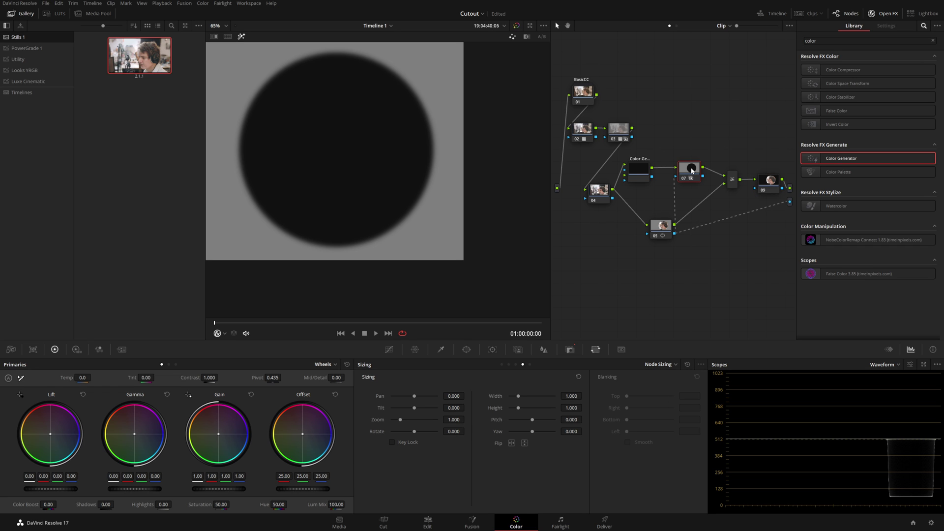
Set the shadow's node sizing Pan to 20 and Tilt to -20.
click(454, 395)
text(5)
key(Return)
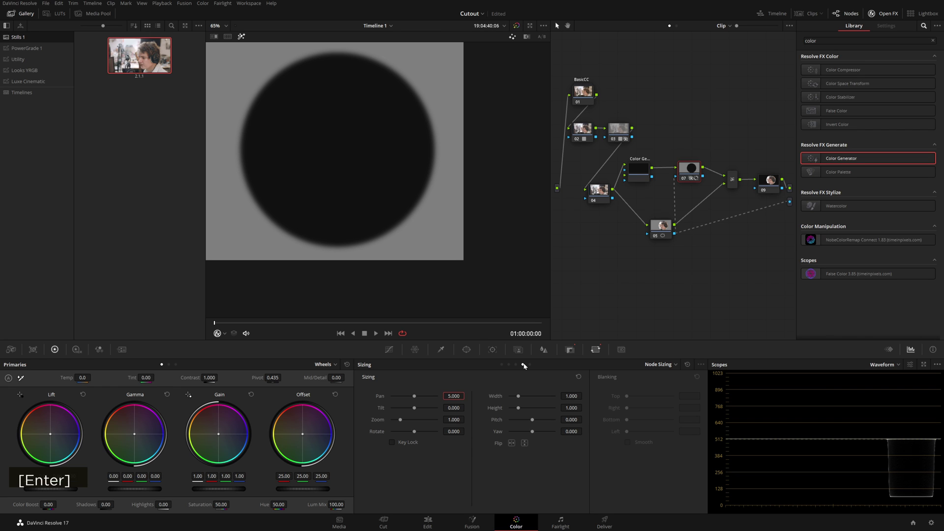
text(20)
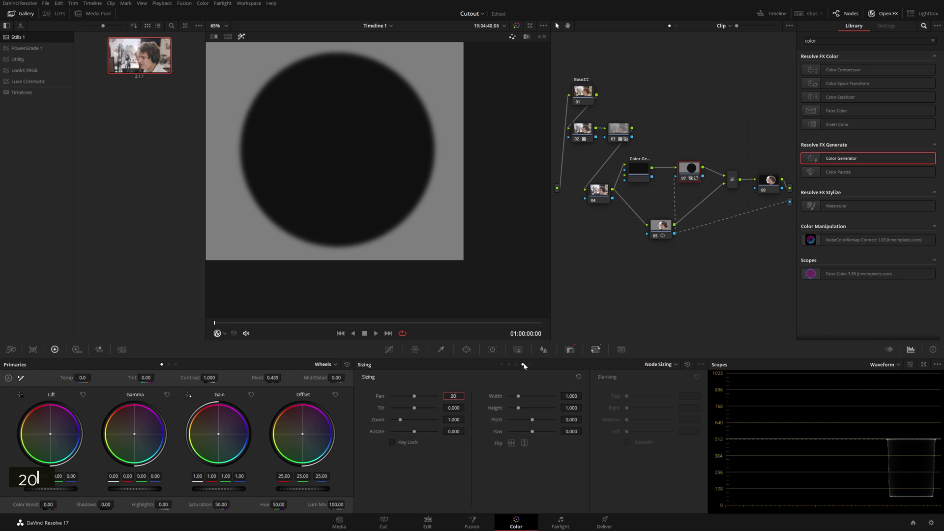
key(Tab)
key(Tab)
key(shift+Tab)
key(shift+Tab)
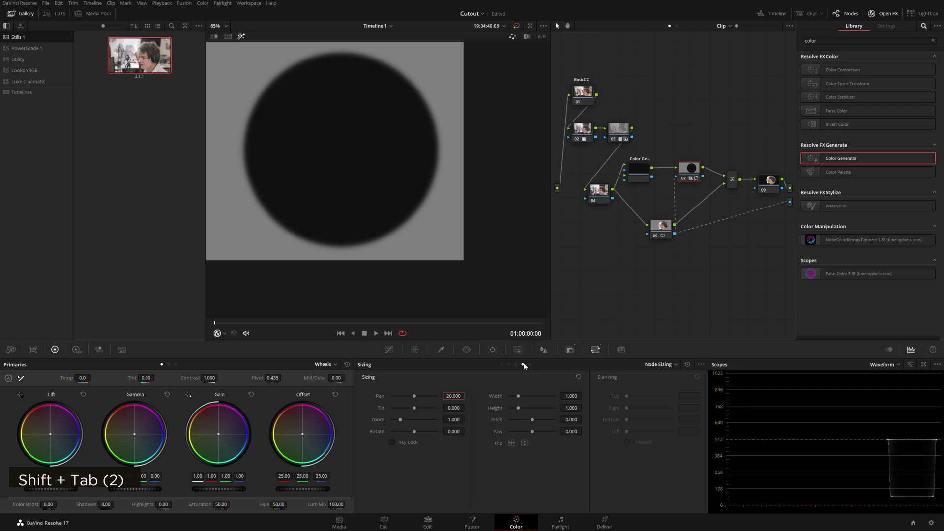
text(20)
click(457, 408)
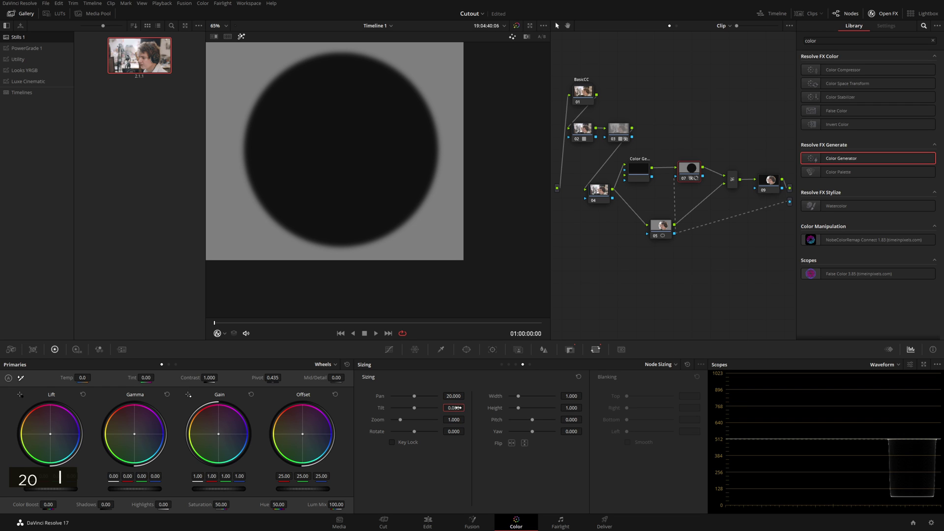
text(20)
key(Return)
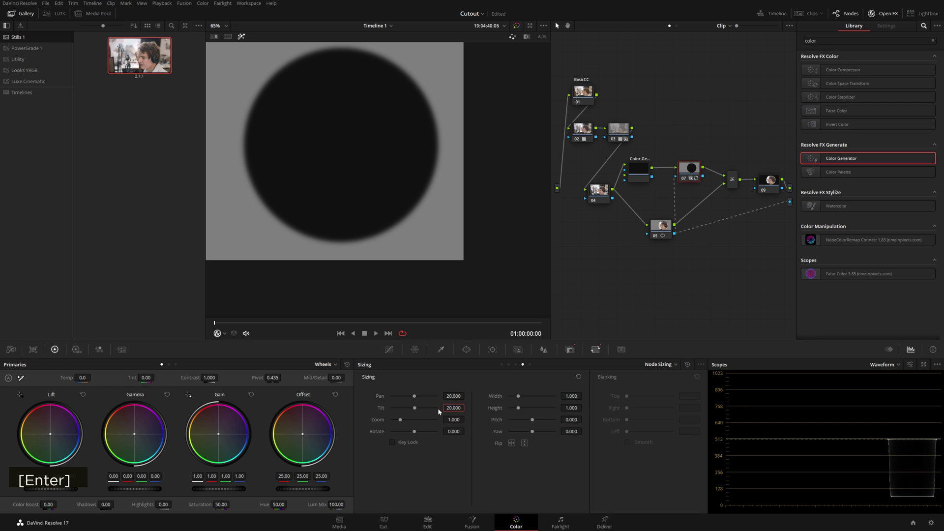
text(-20)
key(Return)
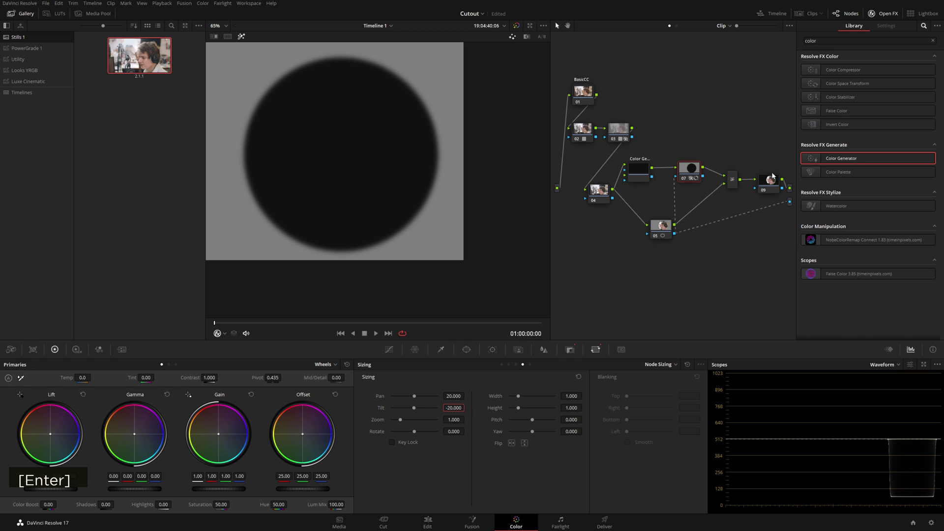
drag(771, 180, 760, 179)
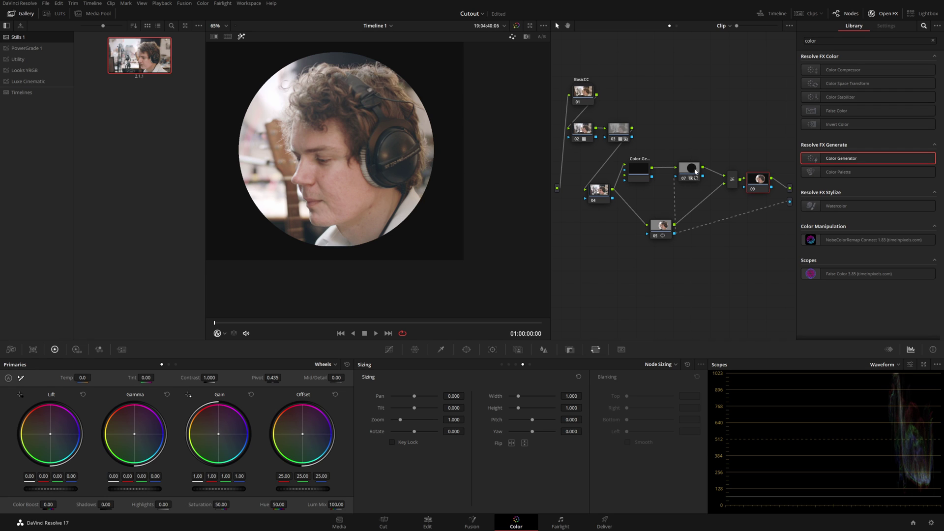
Compare nodes 07 and 05, then add a Key Mixer fed by node 07's key output.
click(689, 173)
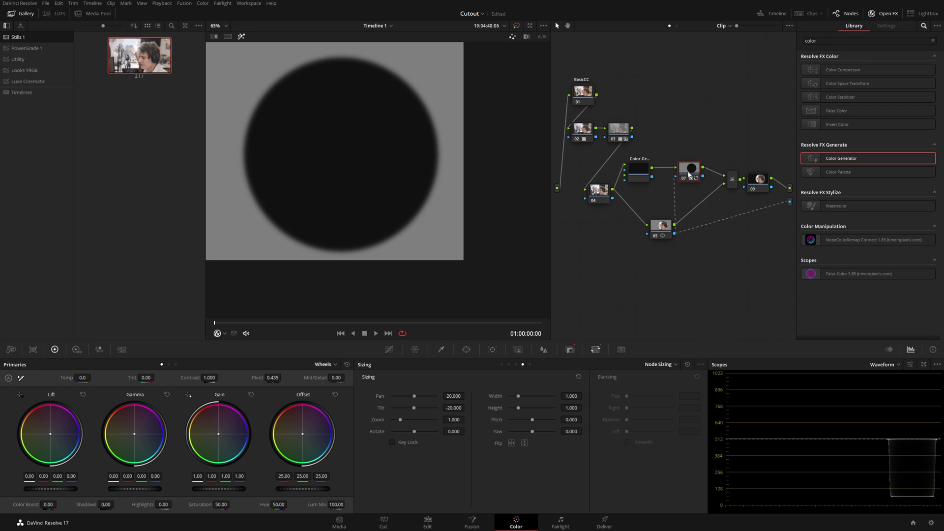
click(662, 235)
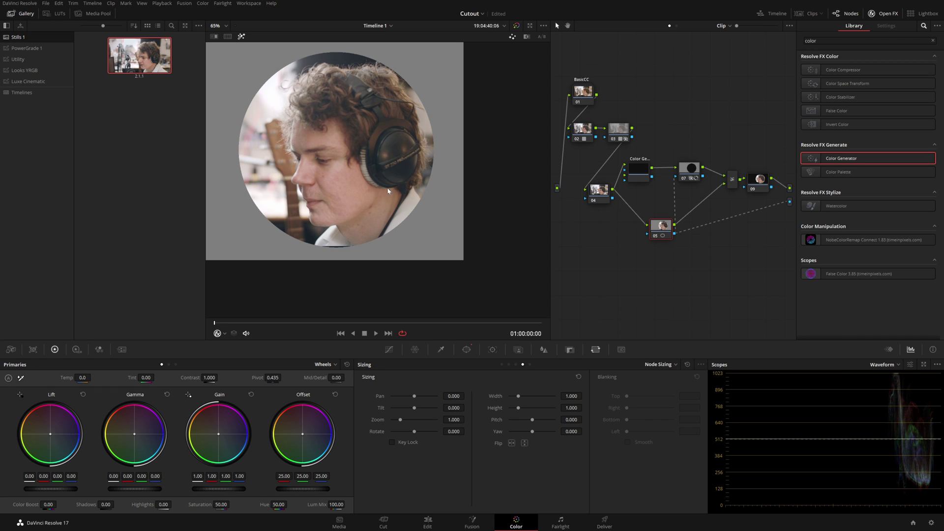
click(694, 179)
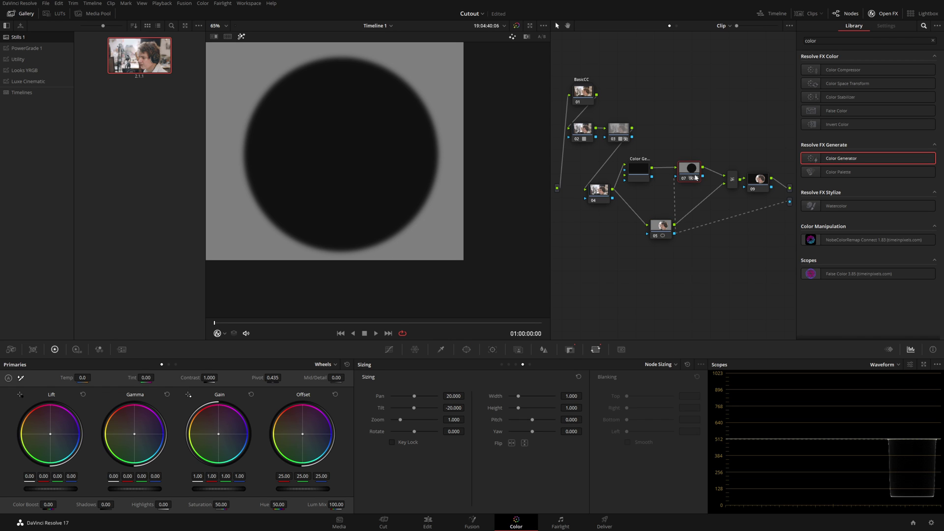
right_click(728, 246)
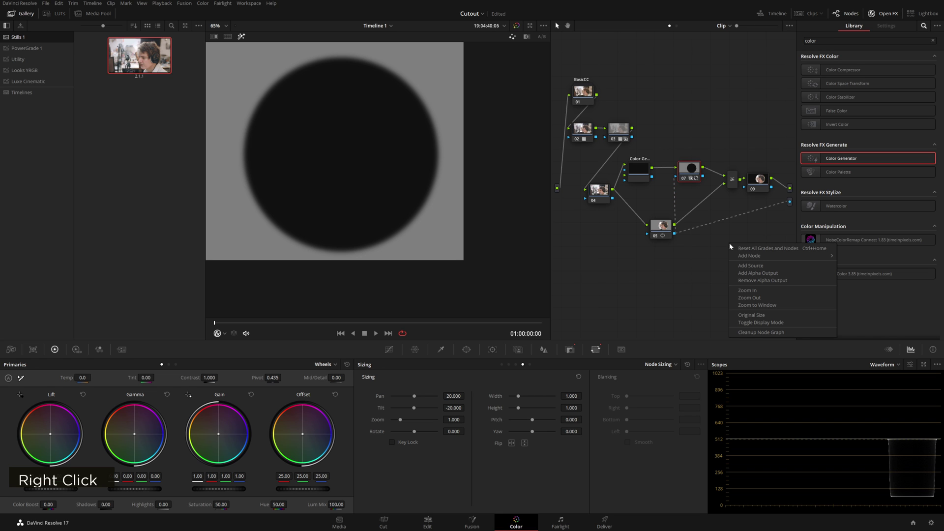
mouse_move(744, 255)
click(857, 281)
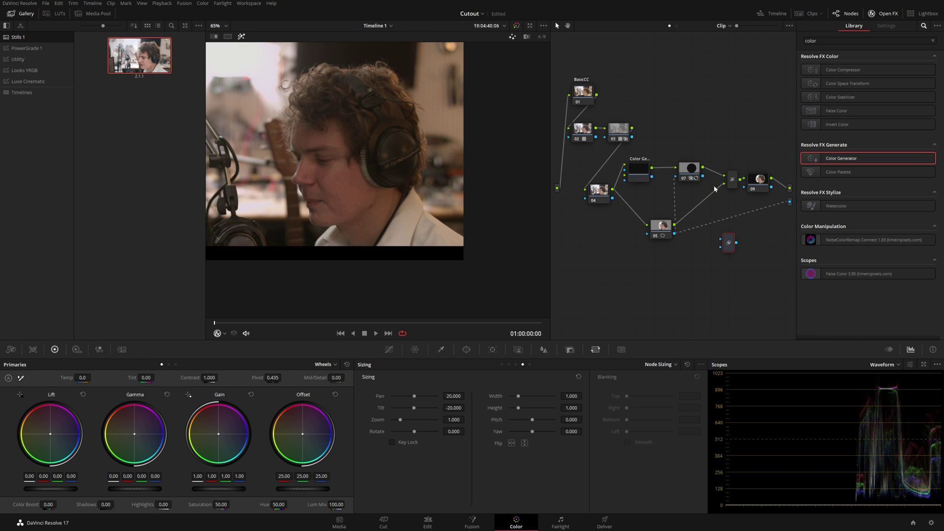
drag(703, 176, 723, 249)
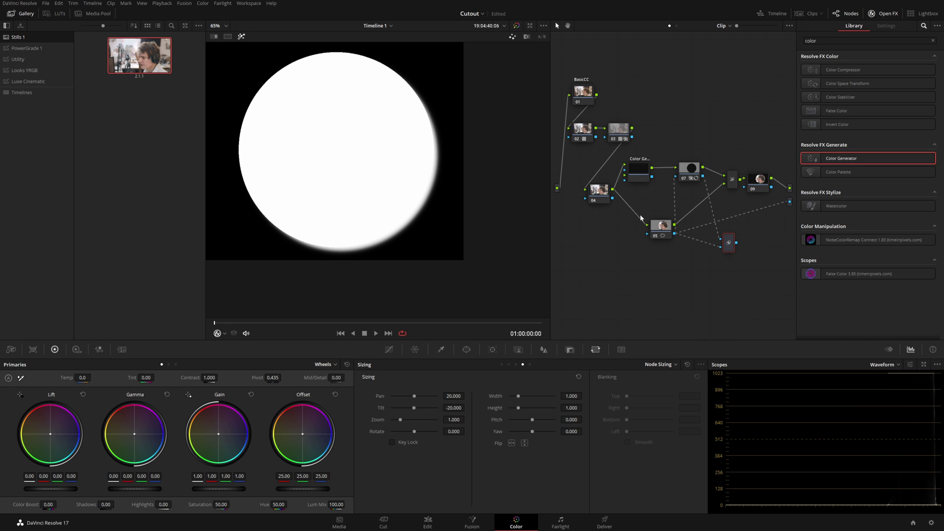
Route the Key Mixer into the alpha output, check with Shift+H, and lower node 07's Pan.
drag(737, 243, 790, 203)
key(shift+h)
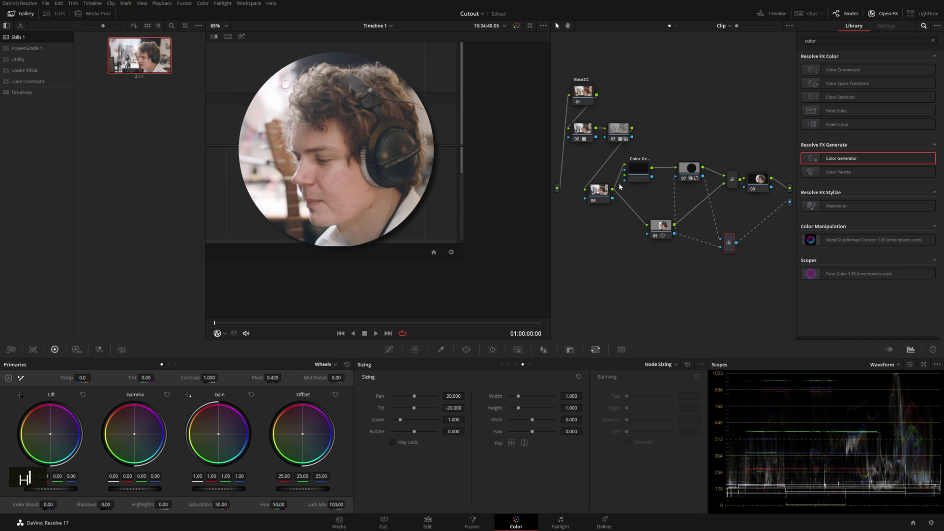
click(685, 165)
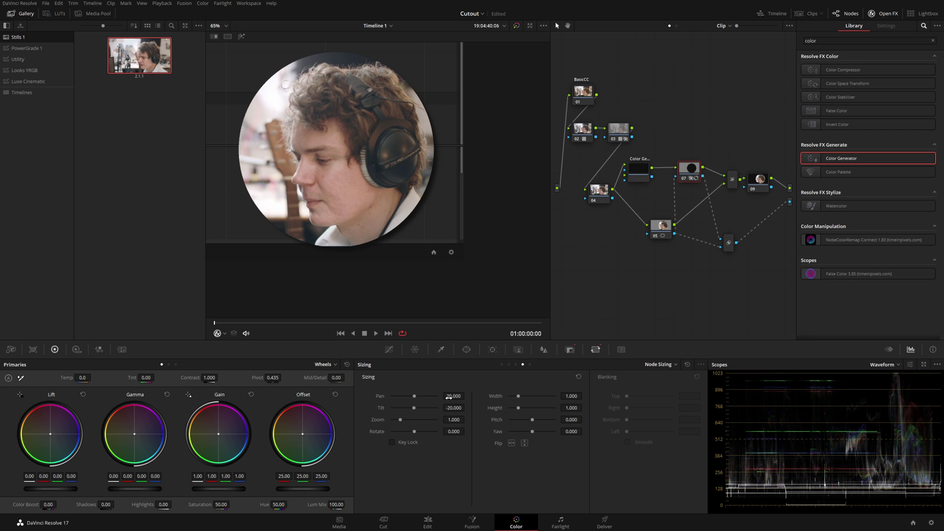
drag(467, 396, 466, 395)
Replace the face cutout node's circular window with a rectangular window.
click(570, 349)
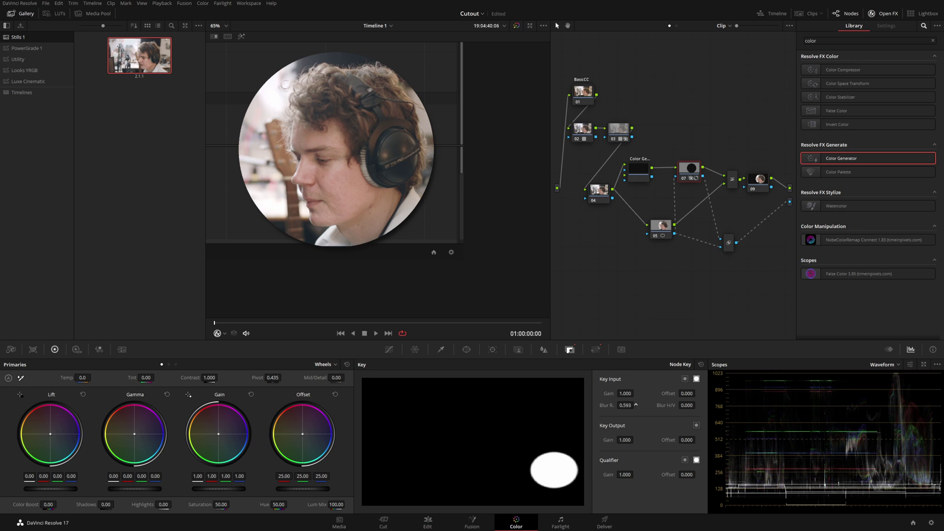
drag(660, 226, 647, 229)
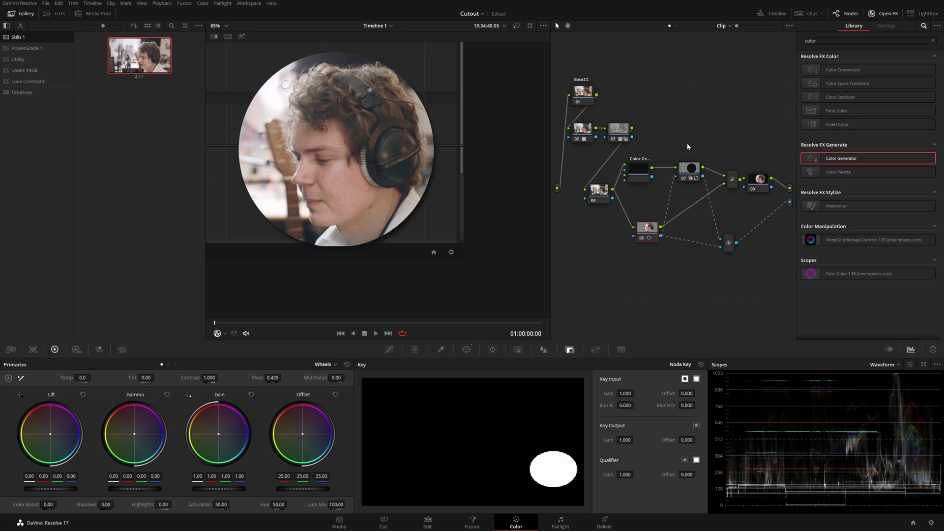
click(467, 349)
scroll(280, 124, down, 1)
scroll(280, 123, down, 1)
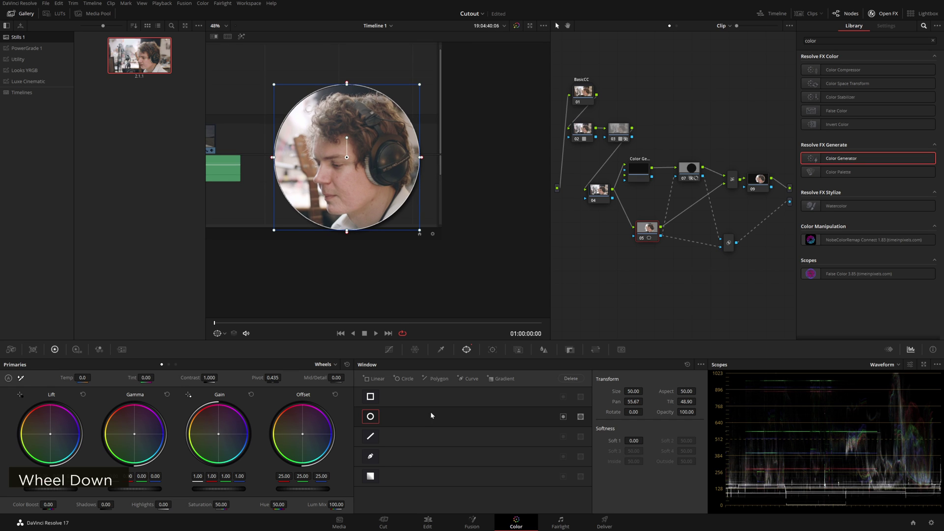
click(370, 417)
click(370, 397)
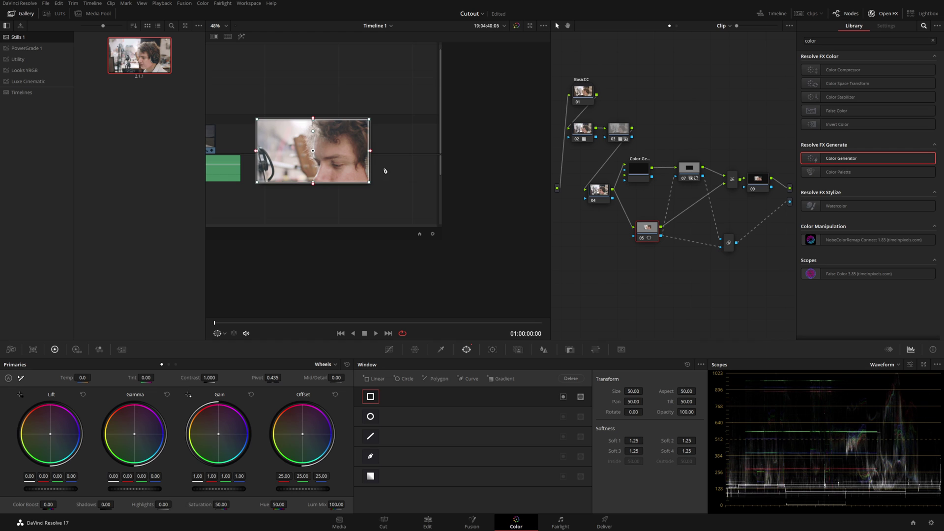
Set each of the rectangle window's softness values to 0.
double_click(634, 440)
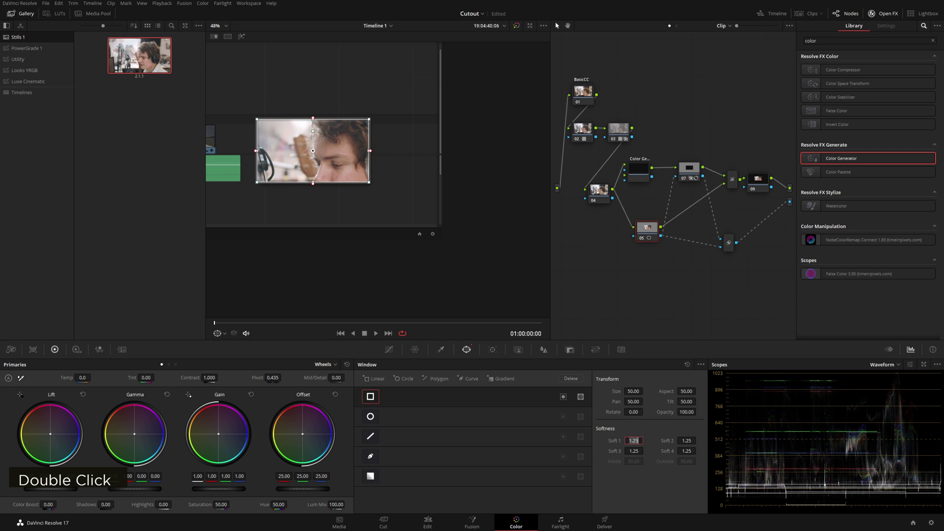
text(0)
key(Tab)
text(0)
key(Tab)
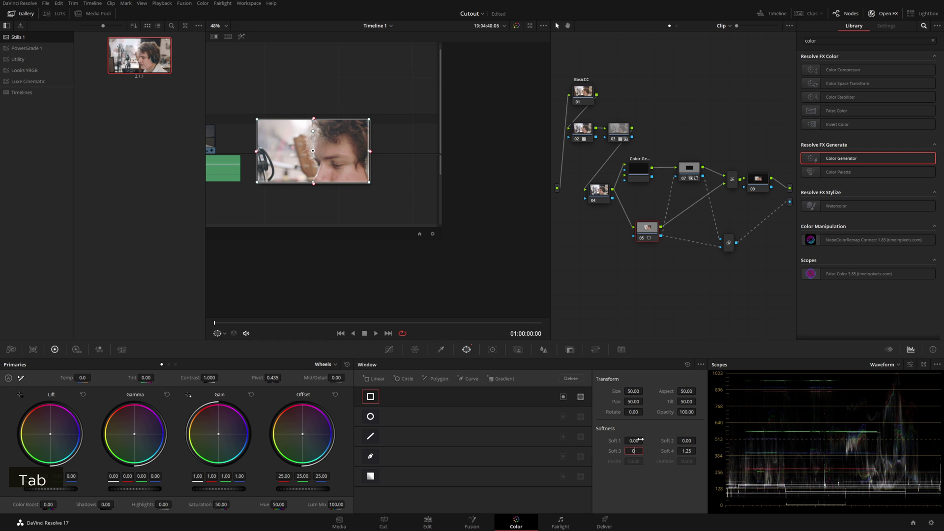
text(0)
key(Tab)
text(0)
key(Return)
Drag one corner of the rectangle mask to skew it into a slanted quadrilateral.
ctrl+scroll(348, 249, down, 2)
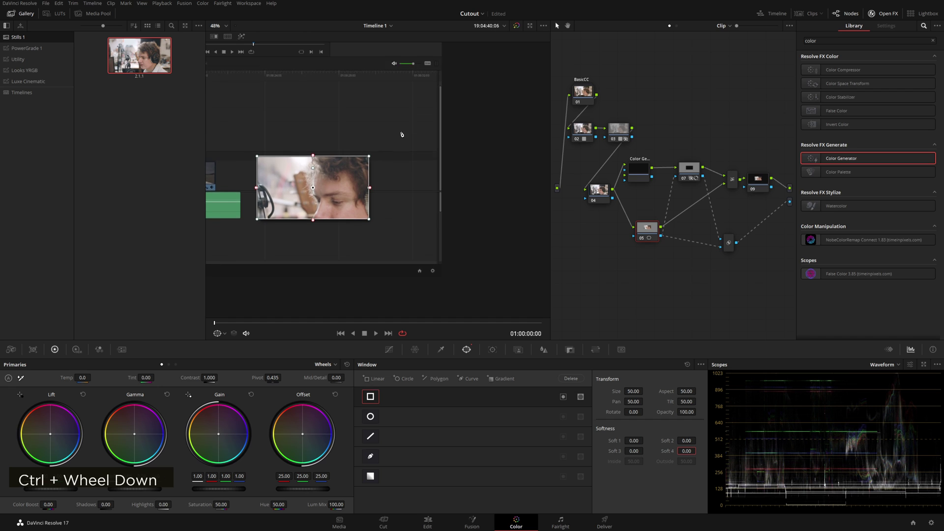
scroll(373, 265, up, 4)
scroll(377, 279, up, 2)
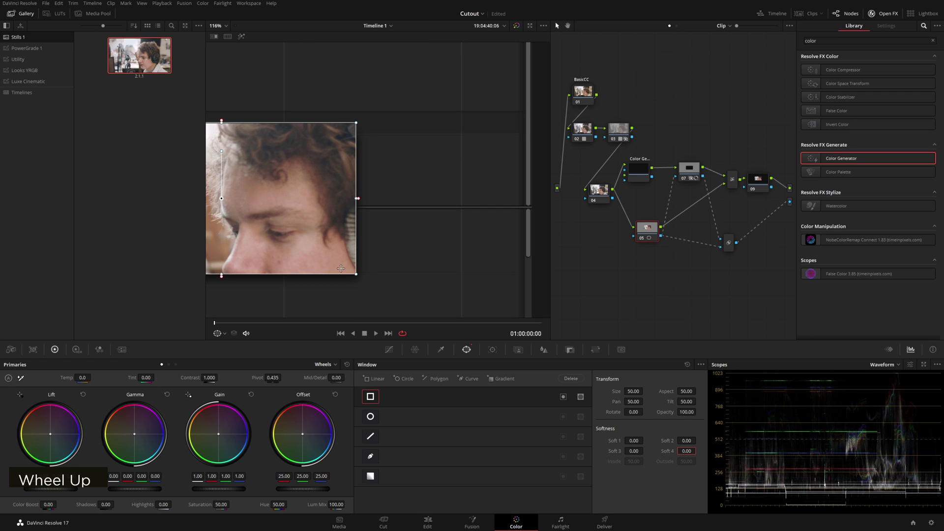
drag(357, 277, 303, 304)
scroll(411, 213, down, 2)
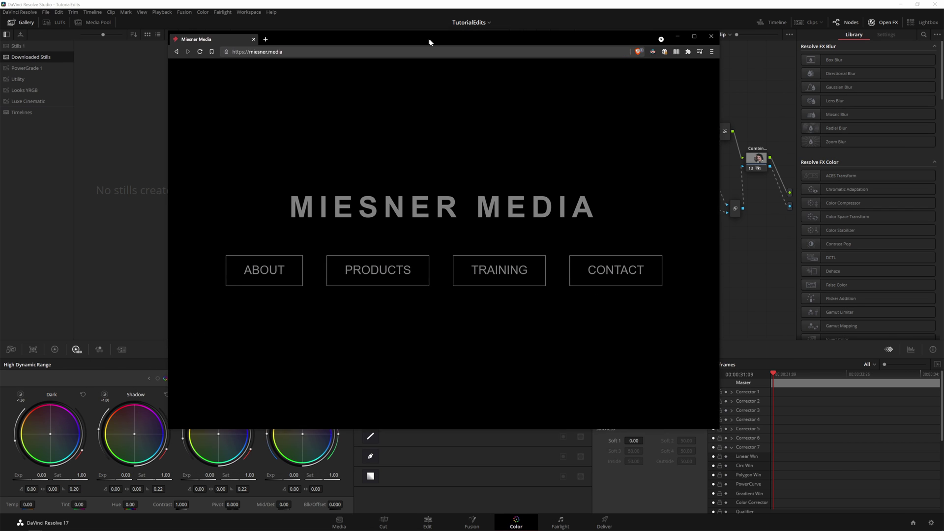
drag(429, 42, 431, 65)
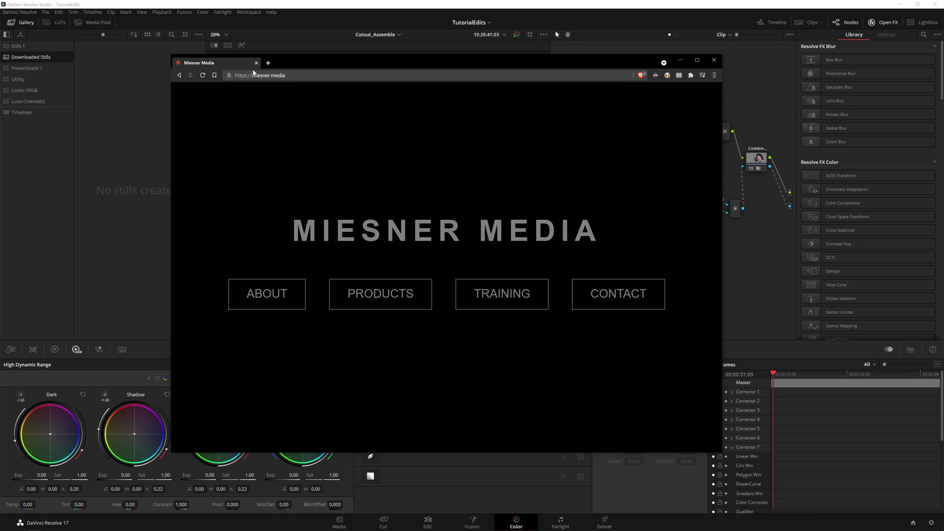
On the Products page, set the Color Page Cutout PowerGrade's price to 0.
click(253, 73)
click(384, 293)
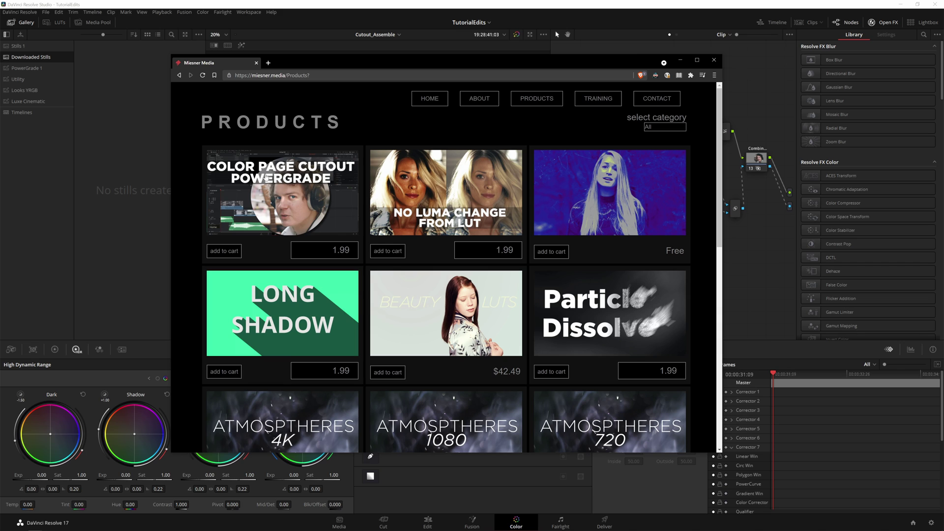
double_click(344, 250)
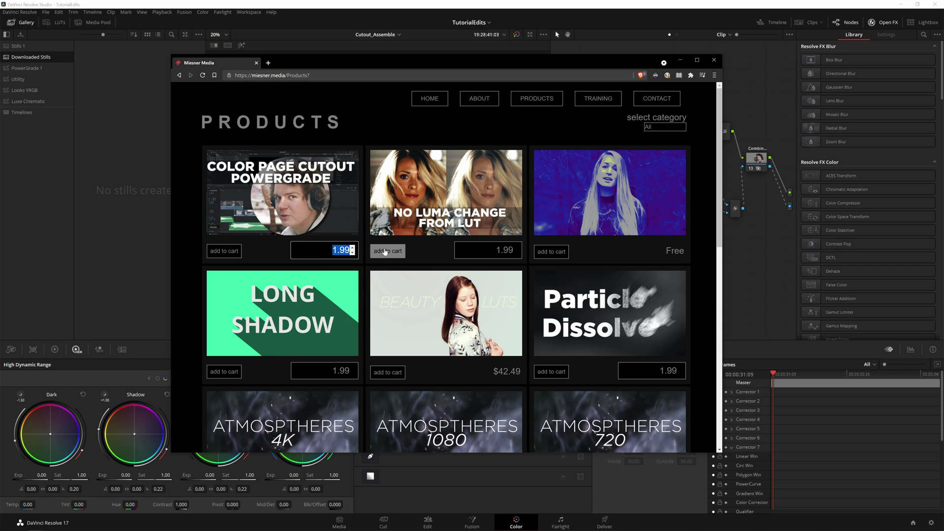
text(0)
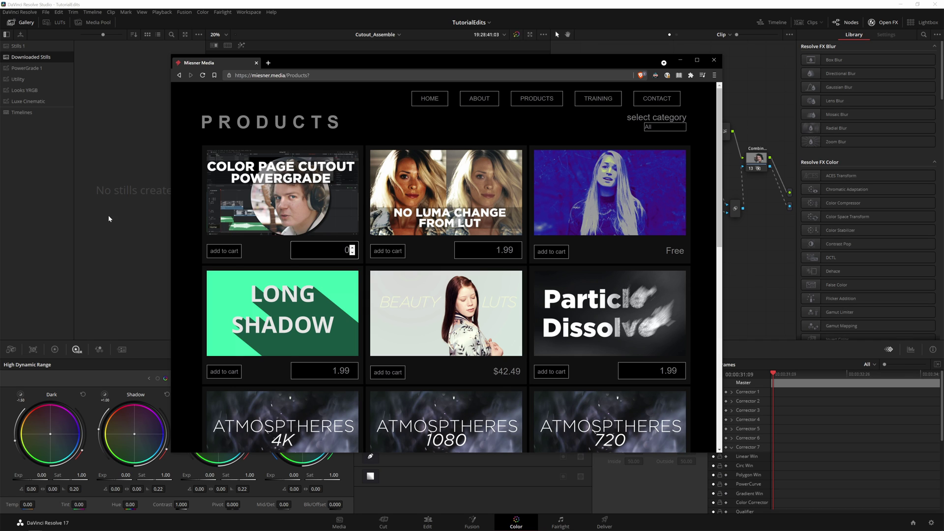
click(187, 219)
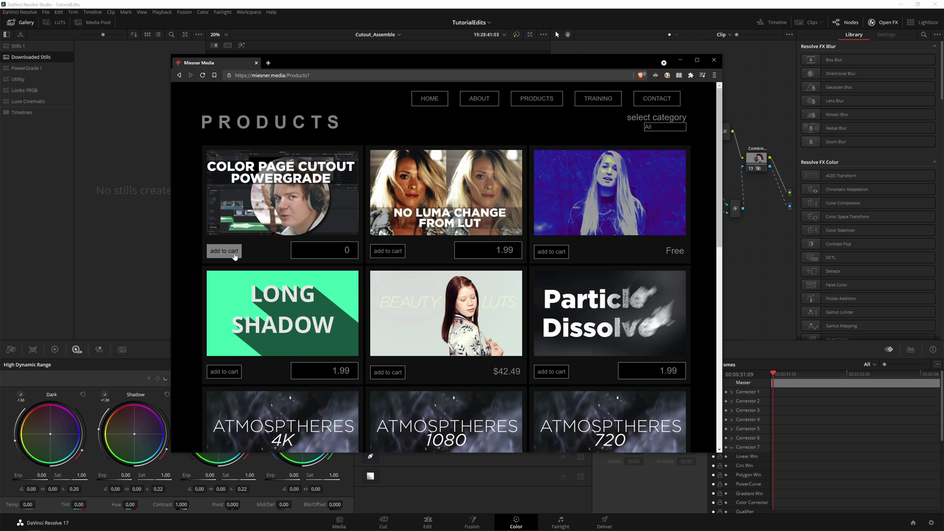
Add the Cutout PowerGrade to the cart and proceed to checkout.
click(225, 250)
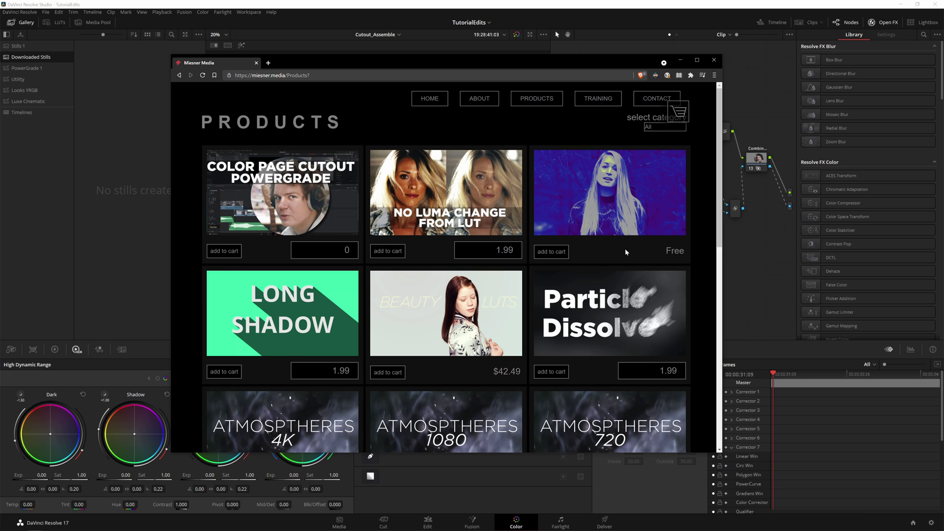
click(683, 113)
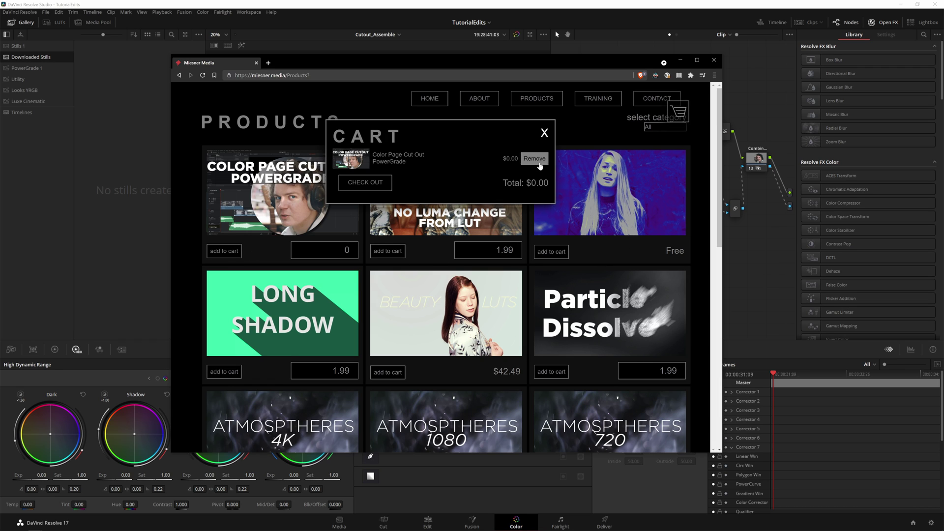
click(365, 182)
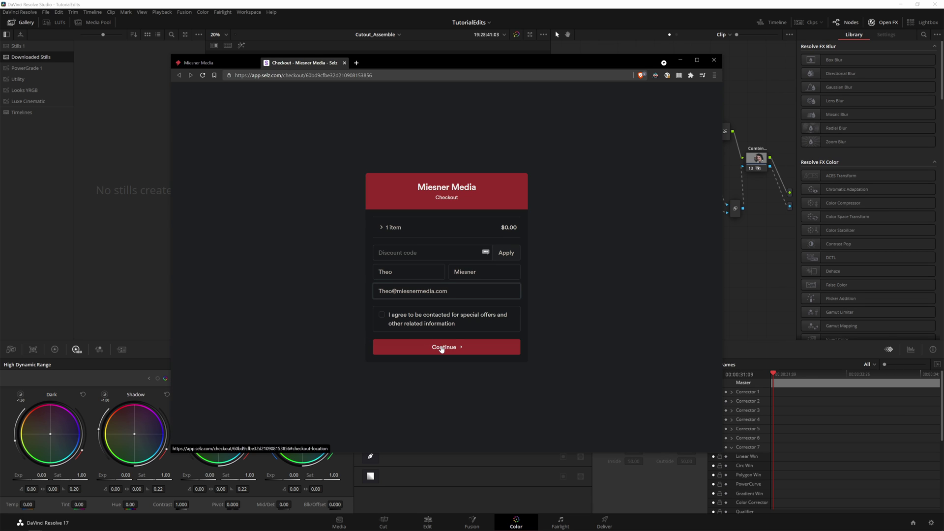
Place the free Selz order and save Cutout_PowerGrade.drx to Desktop > tut.
click(441, 347)
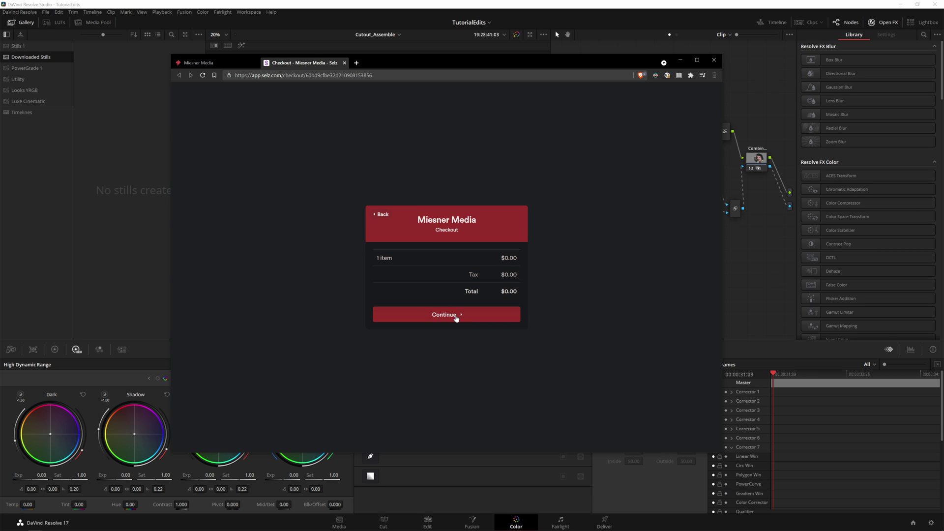
click(456, 315)
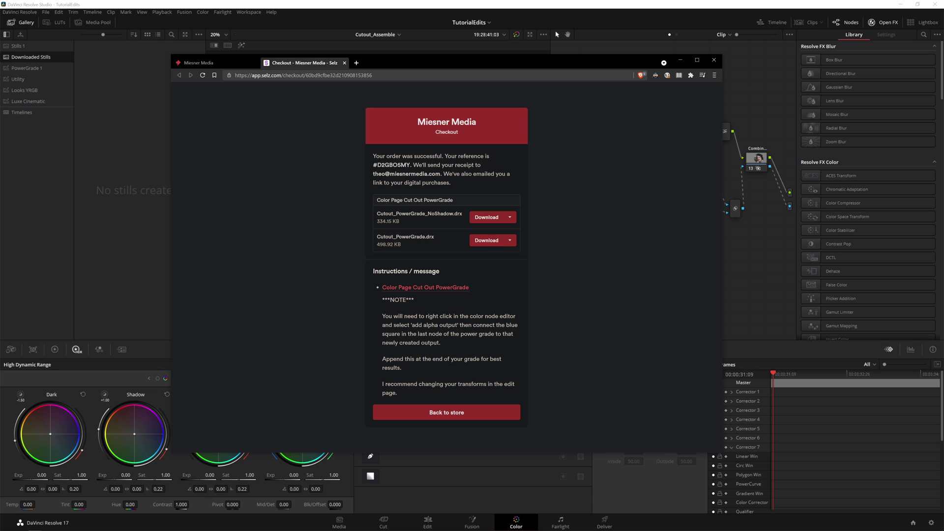
click(484, 242)
click(417, 267)
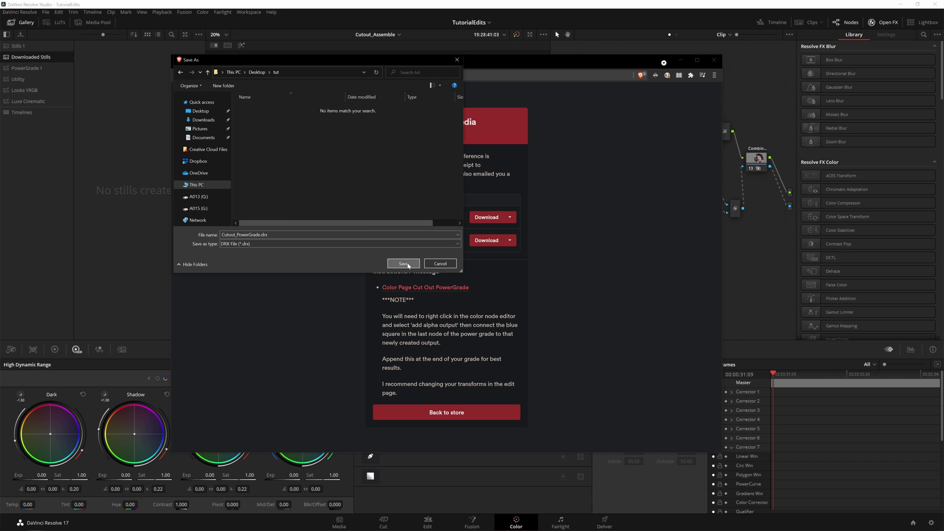
Import Cutout_PowerGrade.drx into the gallery and give the clip a new ungraded version.
click(102, 220)
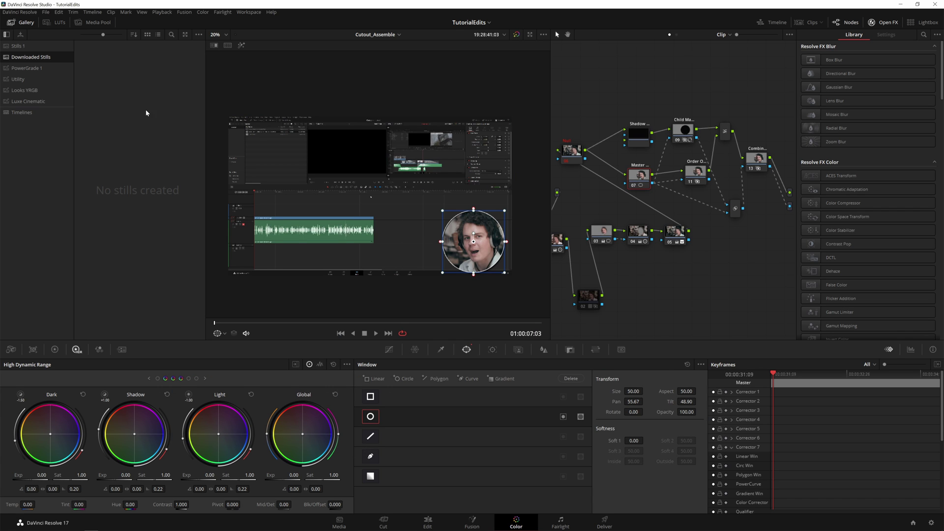
right_click(138, 84)
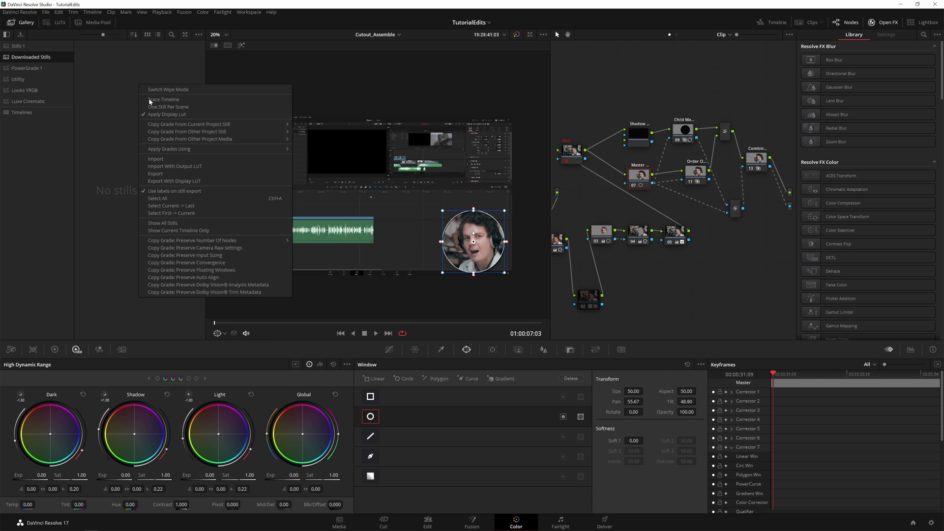
click(182, 160)
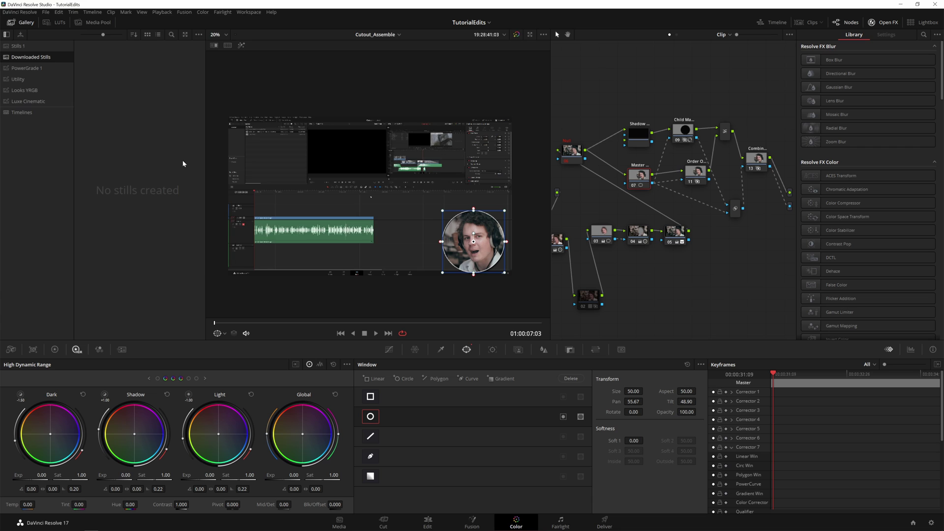
double_click(114, 64)
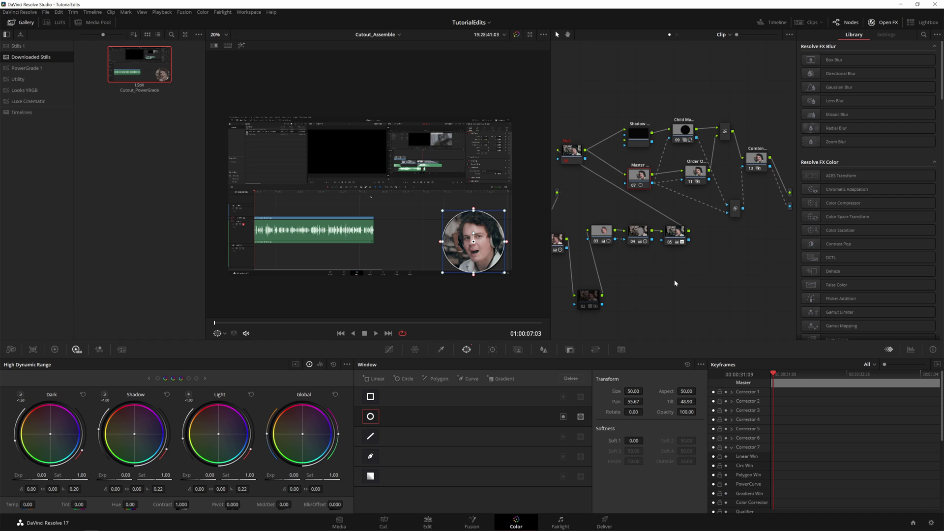
right_click(675, 284)
click(648, 283)
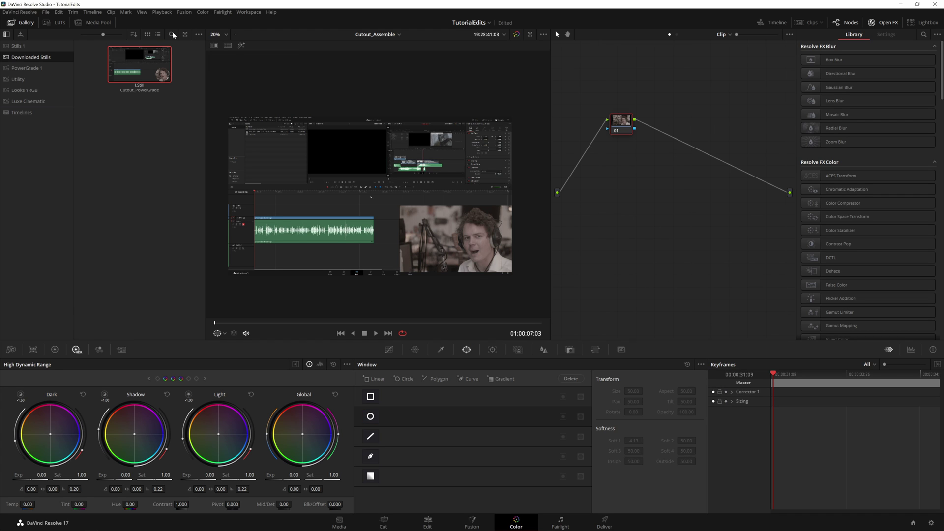
Apply the Cutout_PowerGrade still and feed its Combiner node into a new alpha output.
middle_click(139, 64)
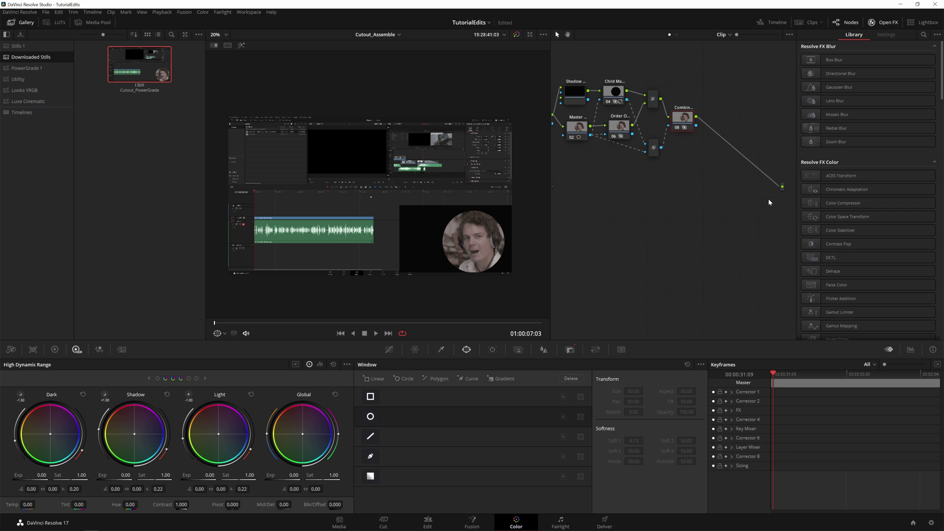
right_click(784, 216)
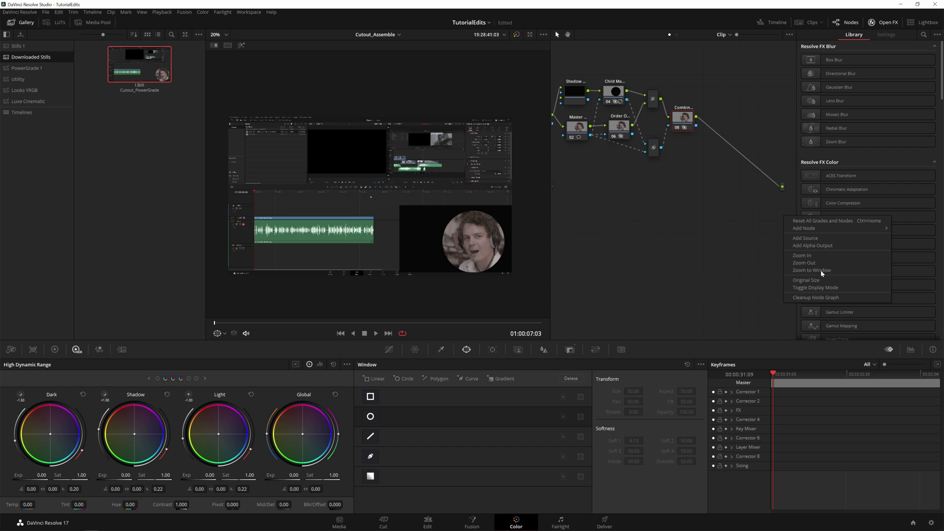
click(832, 246)
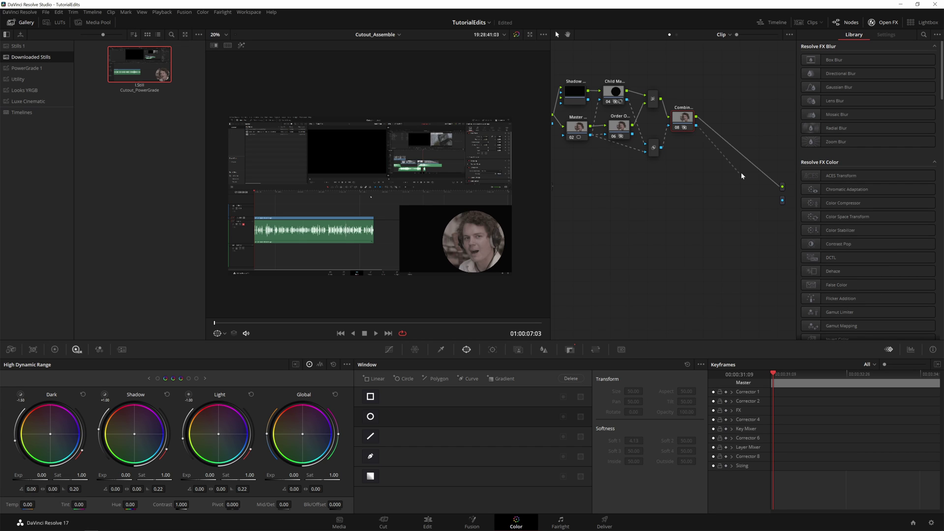
drag(788, 199, 784, 201)
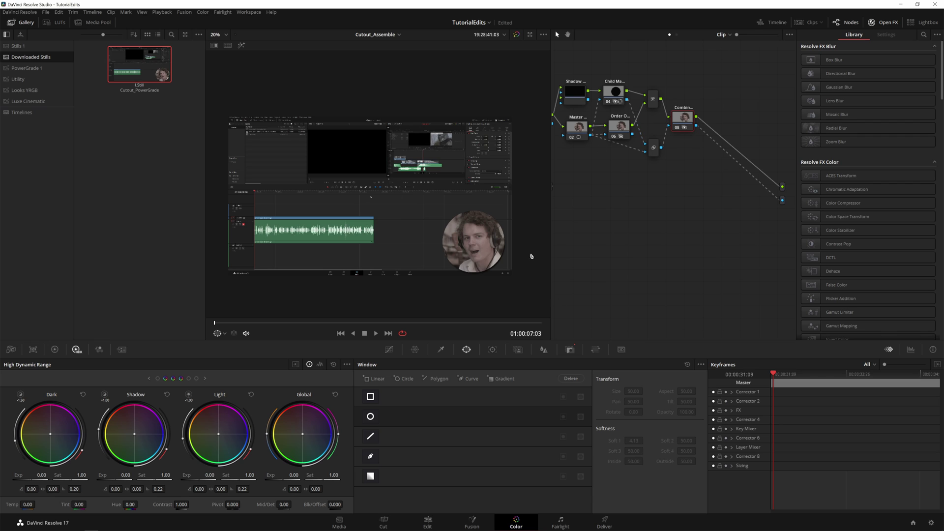
click(619, 131)
drag(619, 131, 621, 132)
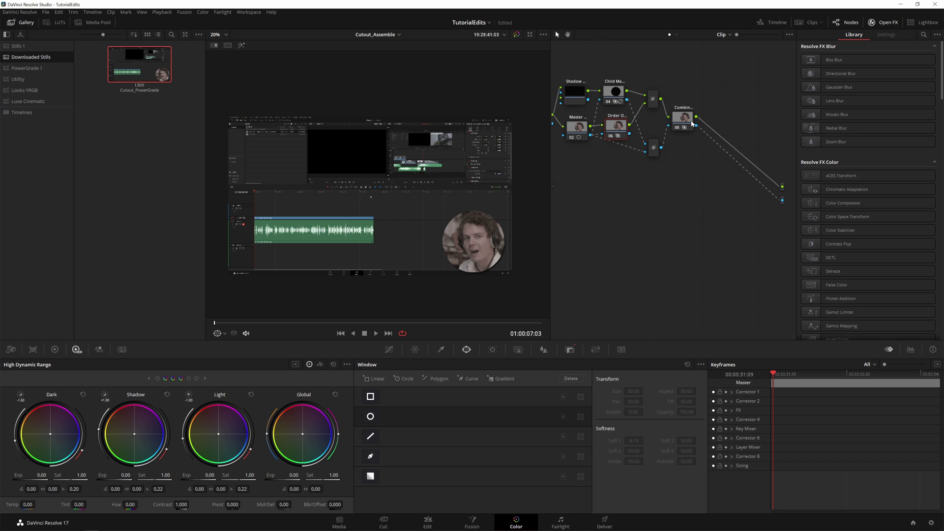
Open the Miesner Media Training page in the browser and close the download bar.
key(alt+Tab)
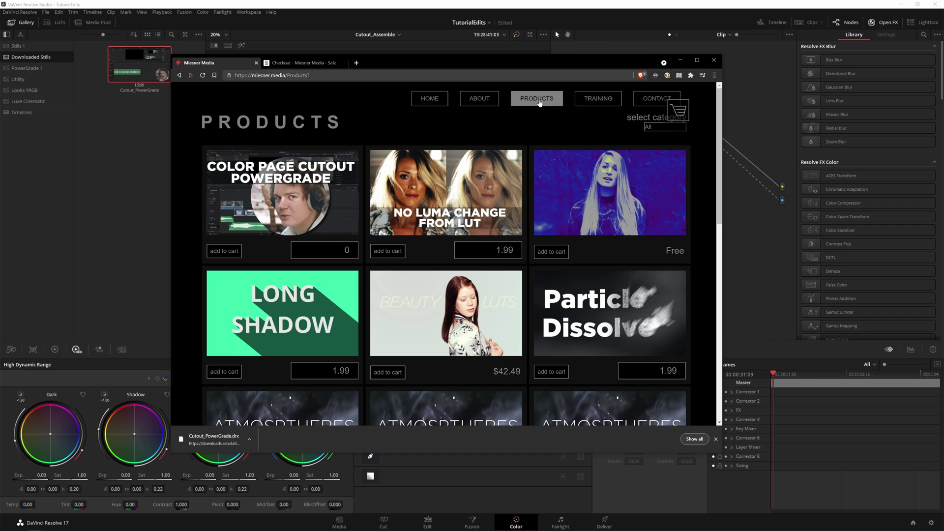
click(598, 98)
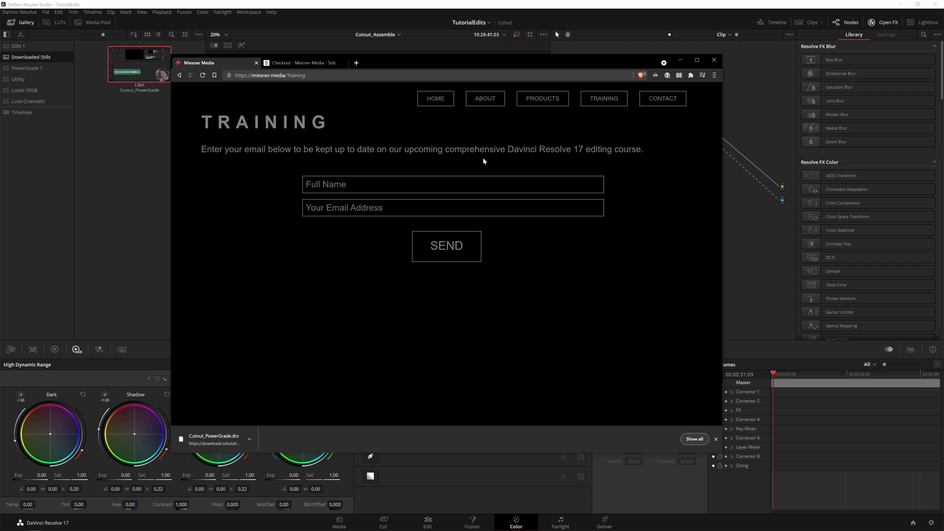
drag(538, 63, 538, 54)
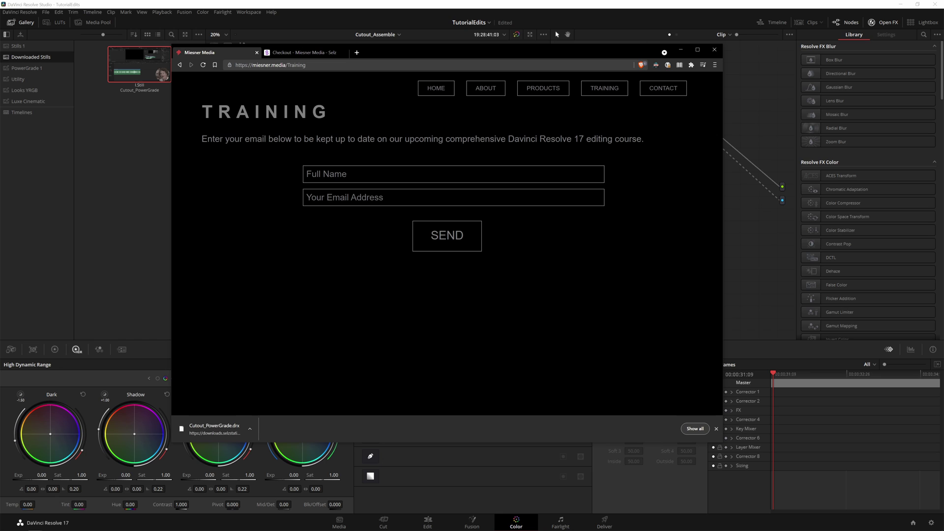
click(357, 175)
click(368, 301)
click(717, 428)
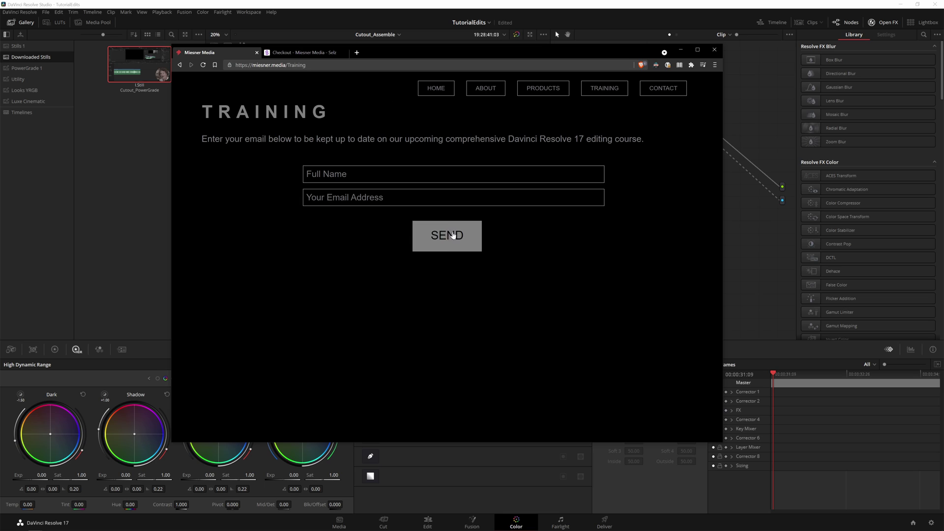